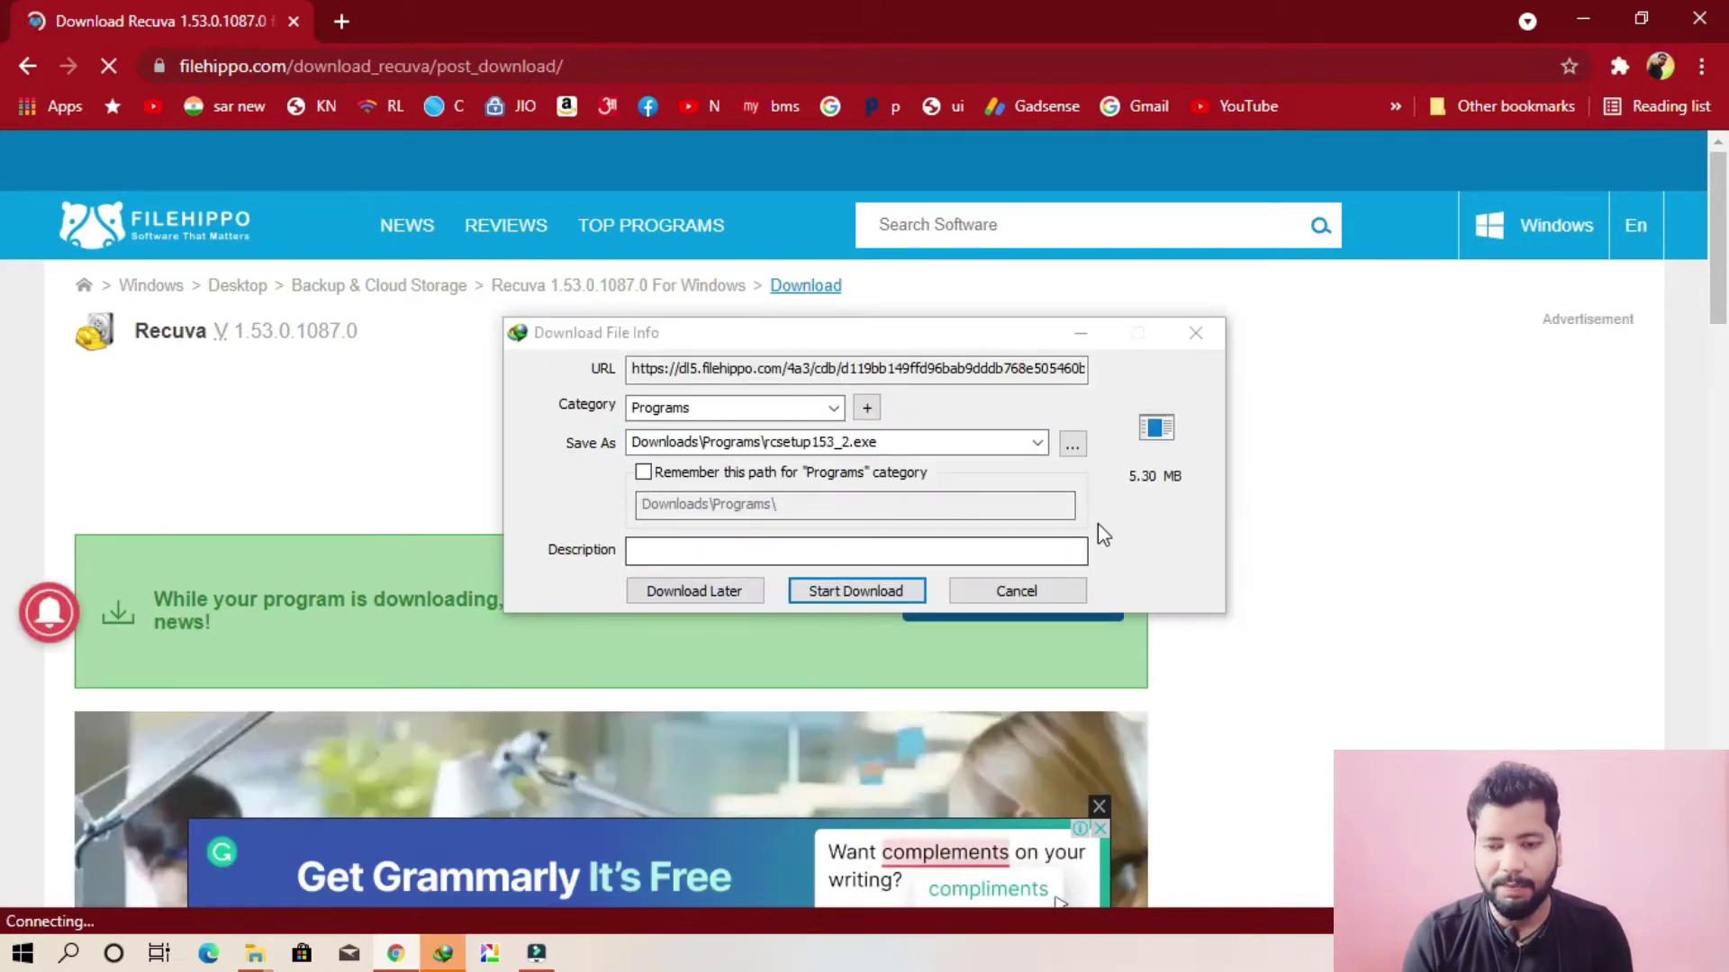
Download the Recuva installer rcsetup153_2.exe, close the browser and run the downloaded file.
left_click(883, 595)
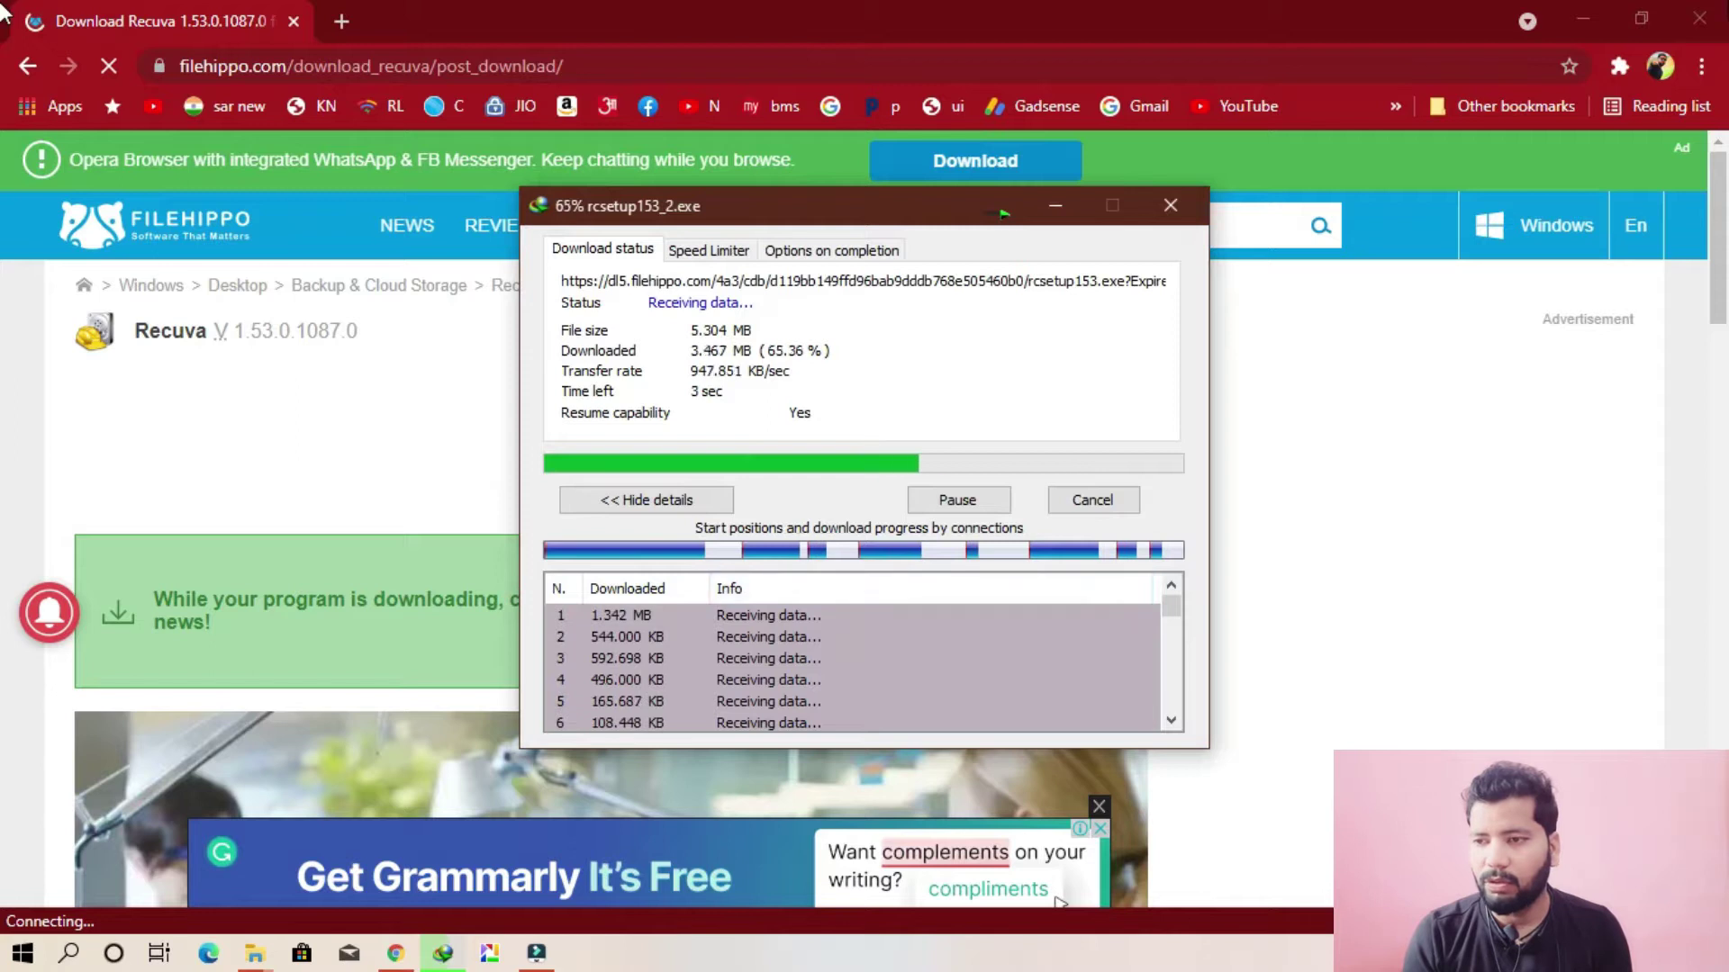
left_click(1714, 12)
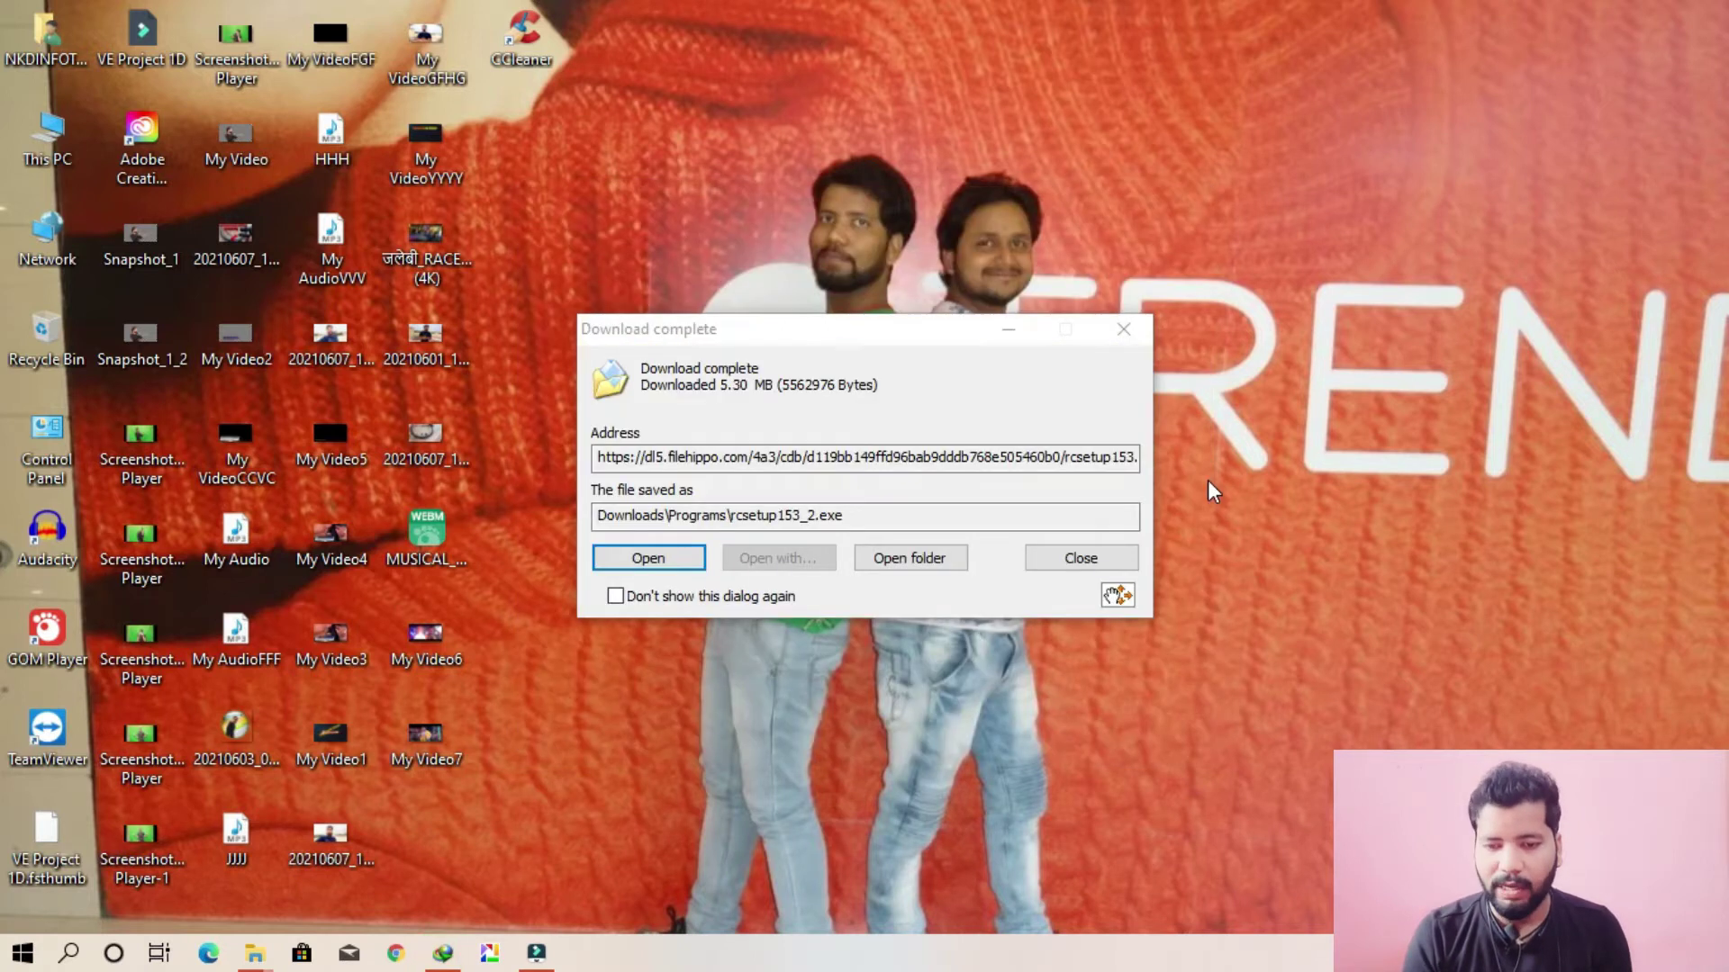
left_click(667, 558)
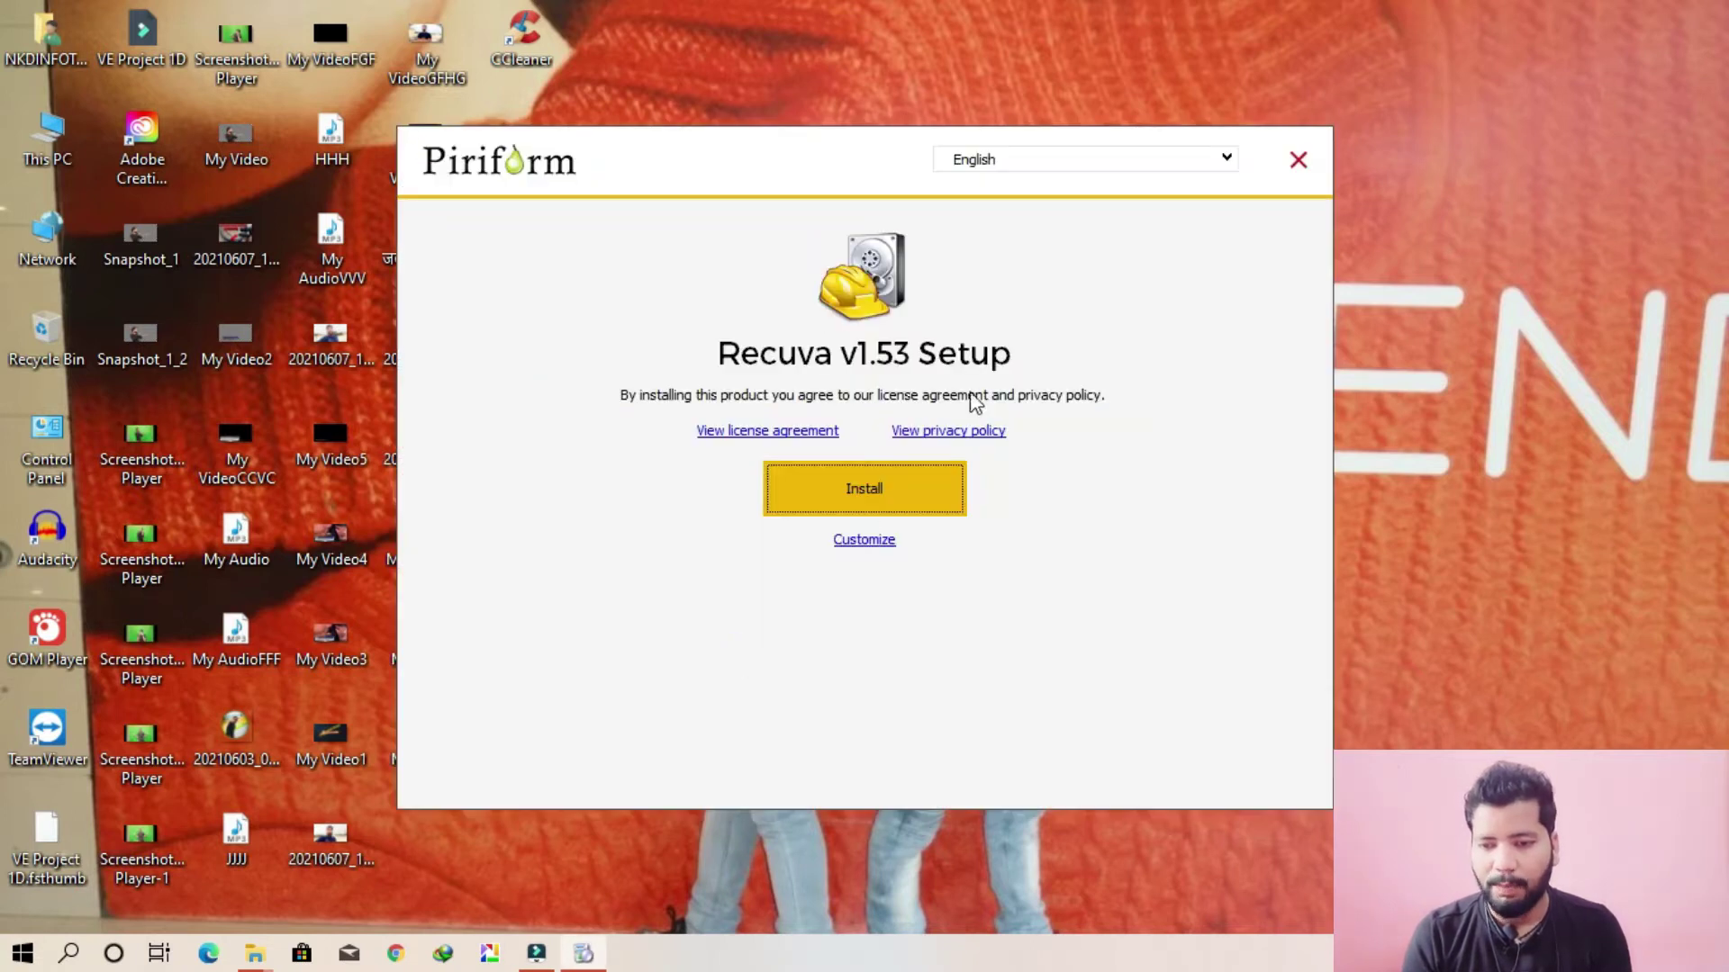
Install Recuva v1.53 with the default options, closing the release notes page and the program windows it launches.
left_click(873, 495)
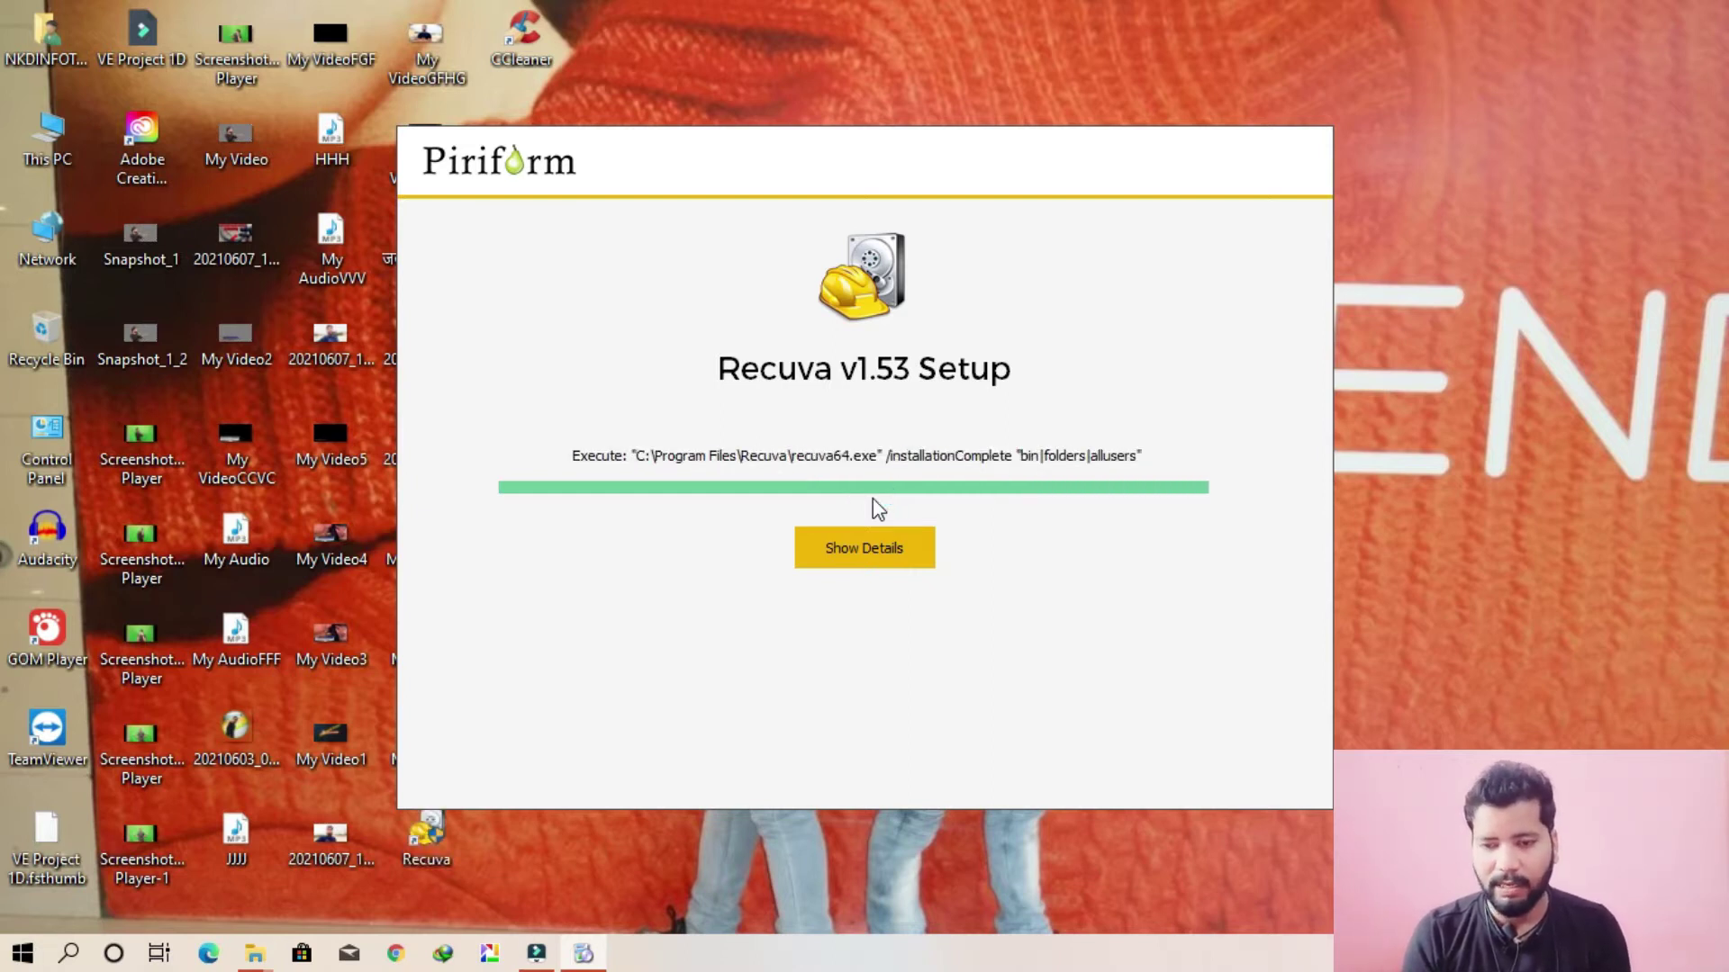
left_click(864, 507)
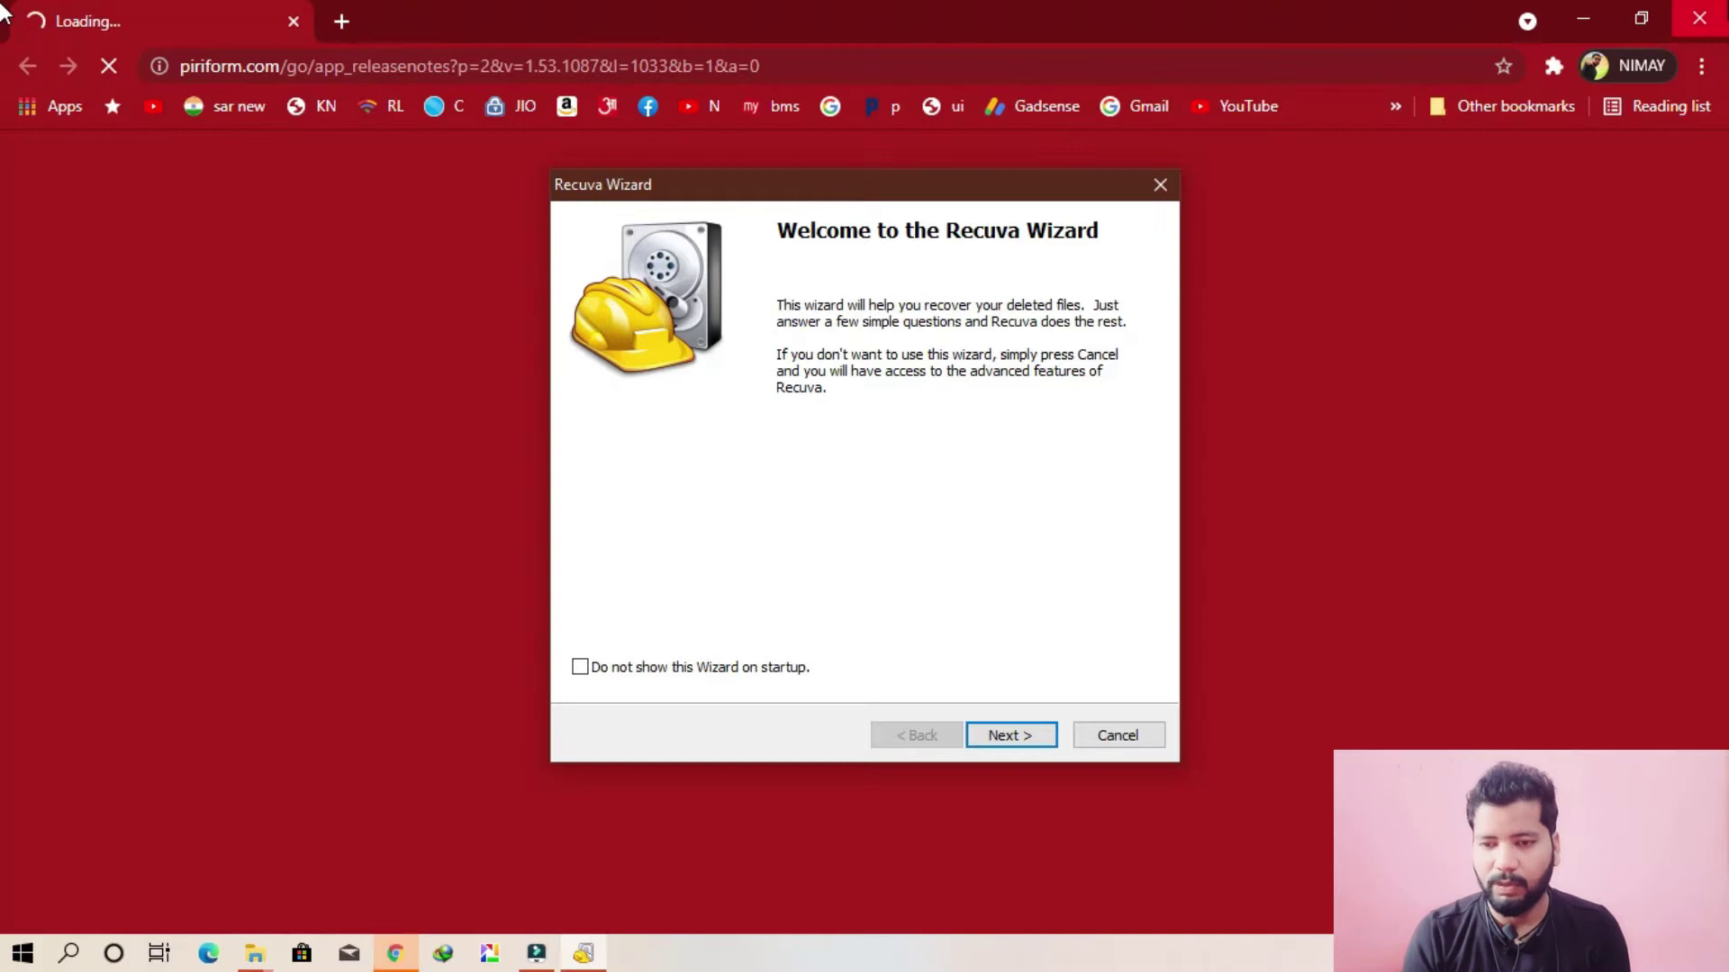
left_click(1715, 9)
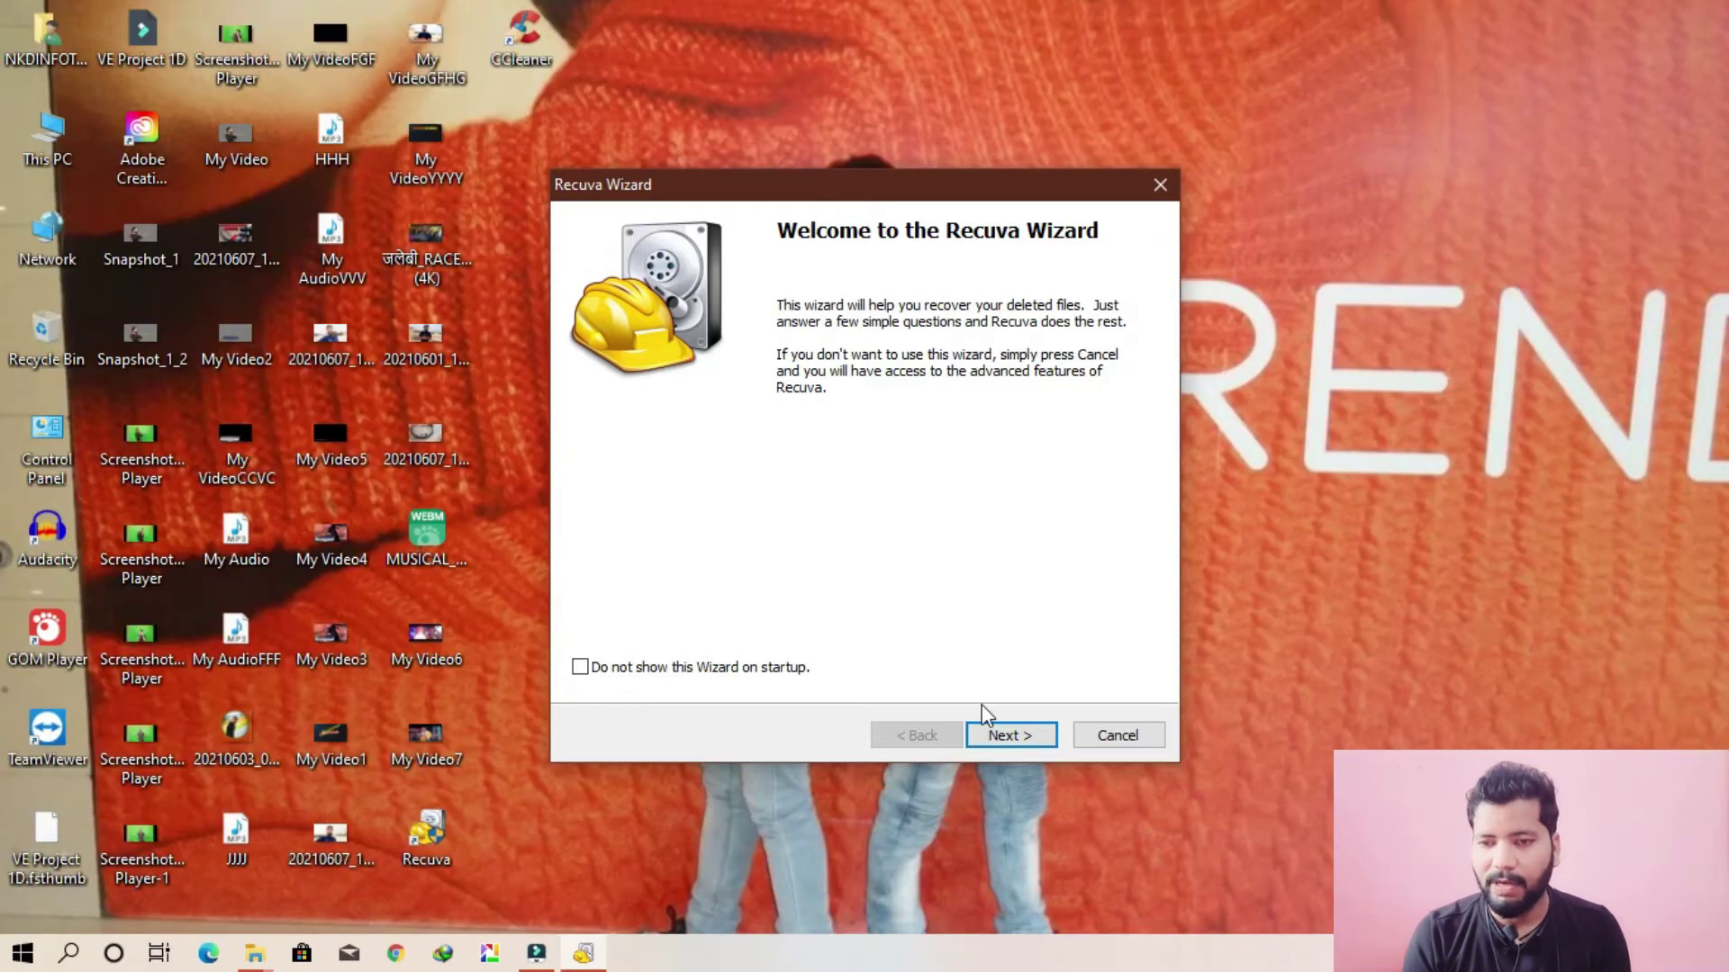
left_click(1161, 185)
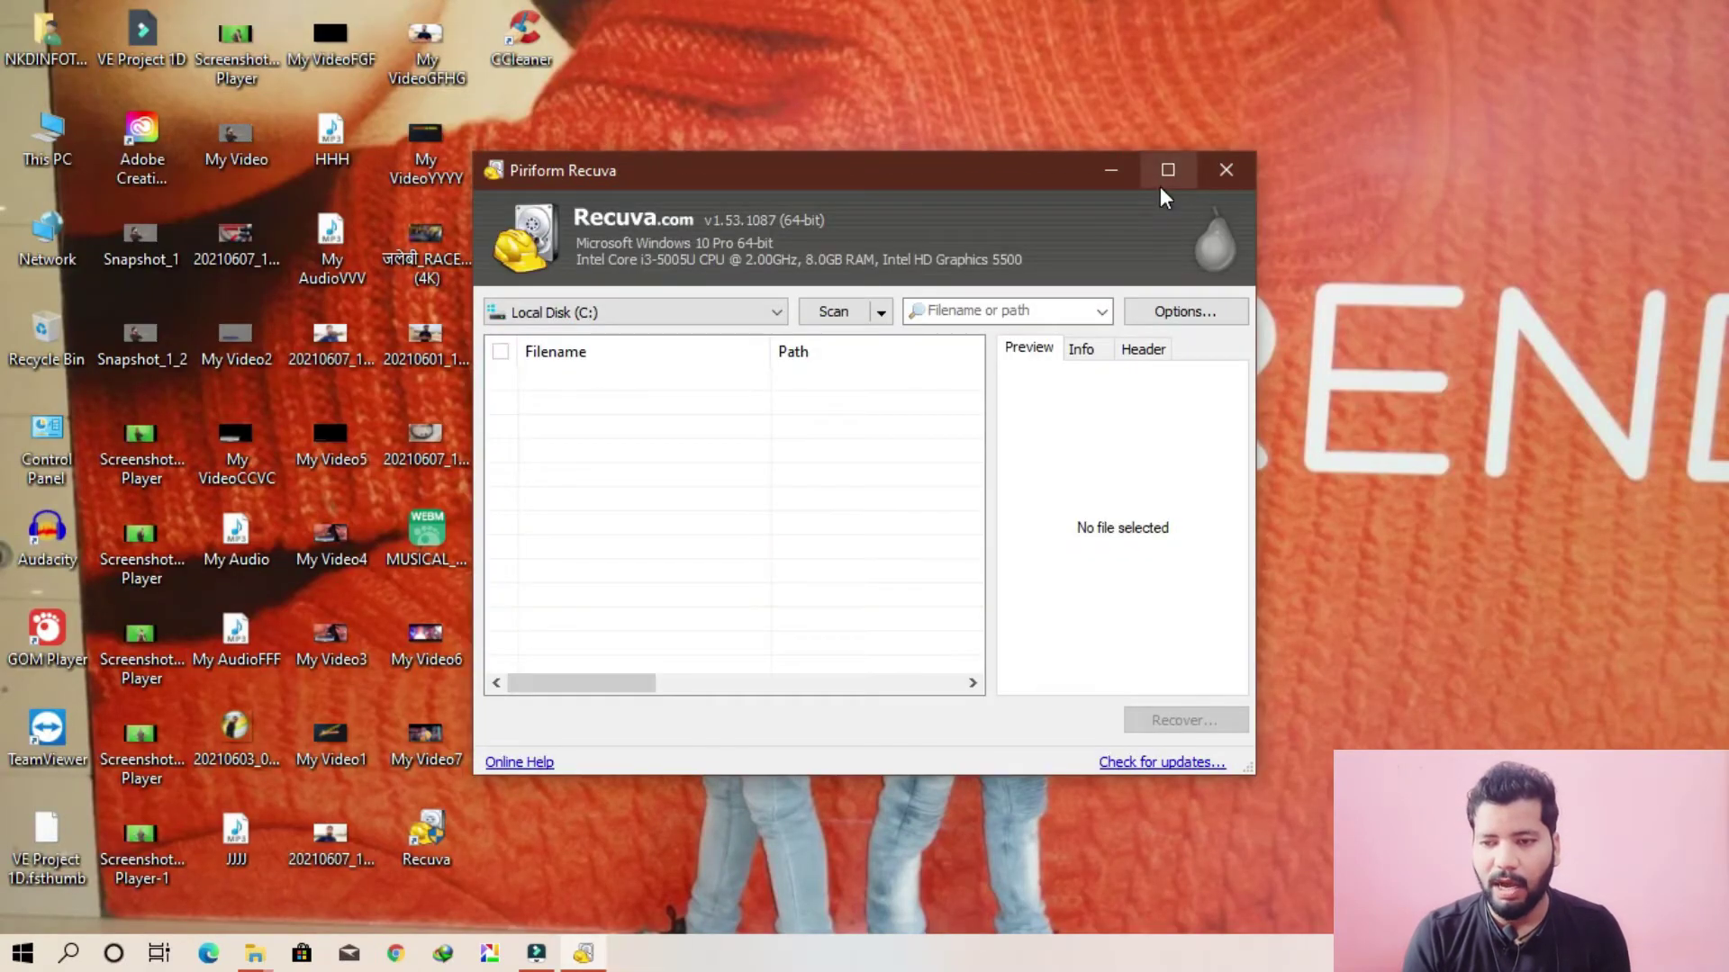
left_click(1217, 171)
Play the video 380268584 from the AUDIO AND IMAGE (E:) drive to check it, and close the player.
double_click(31, 139)
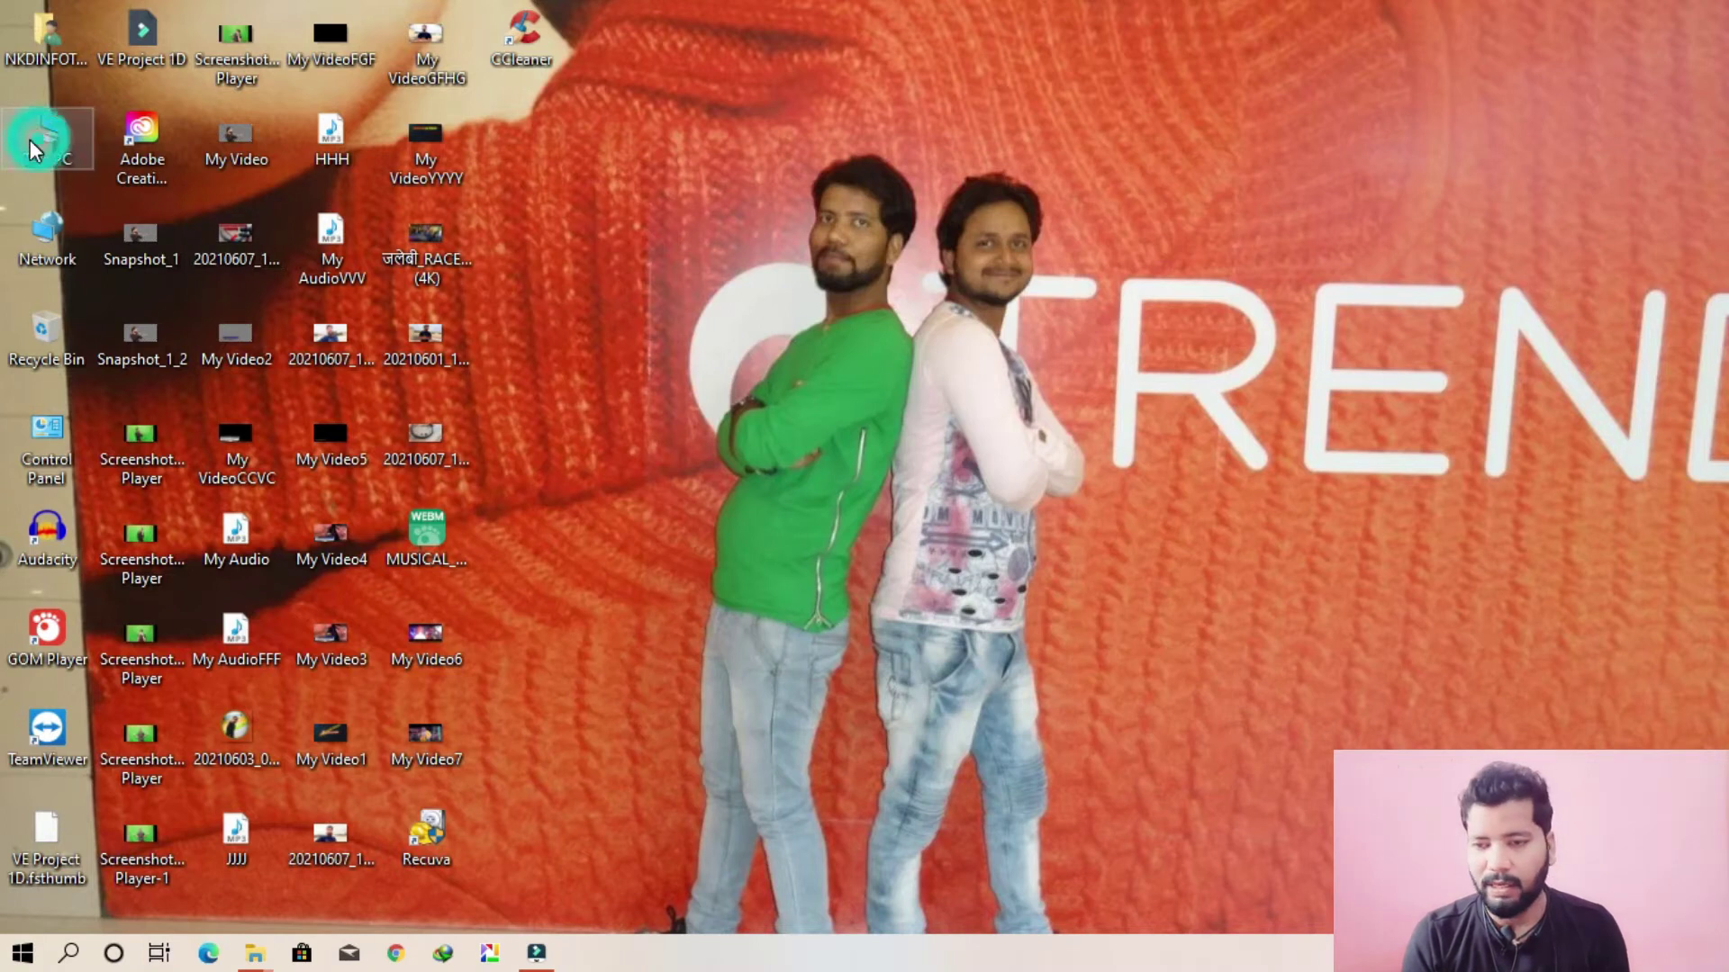
double_click(1116, 501)
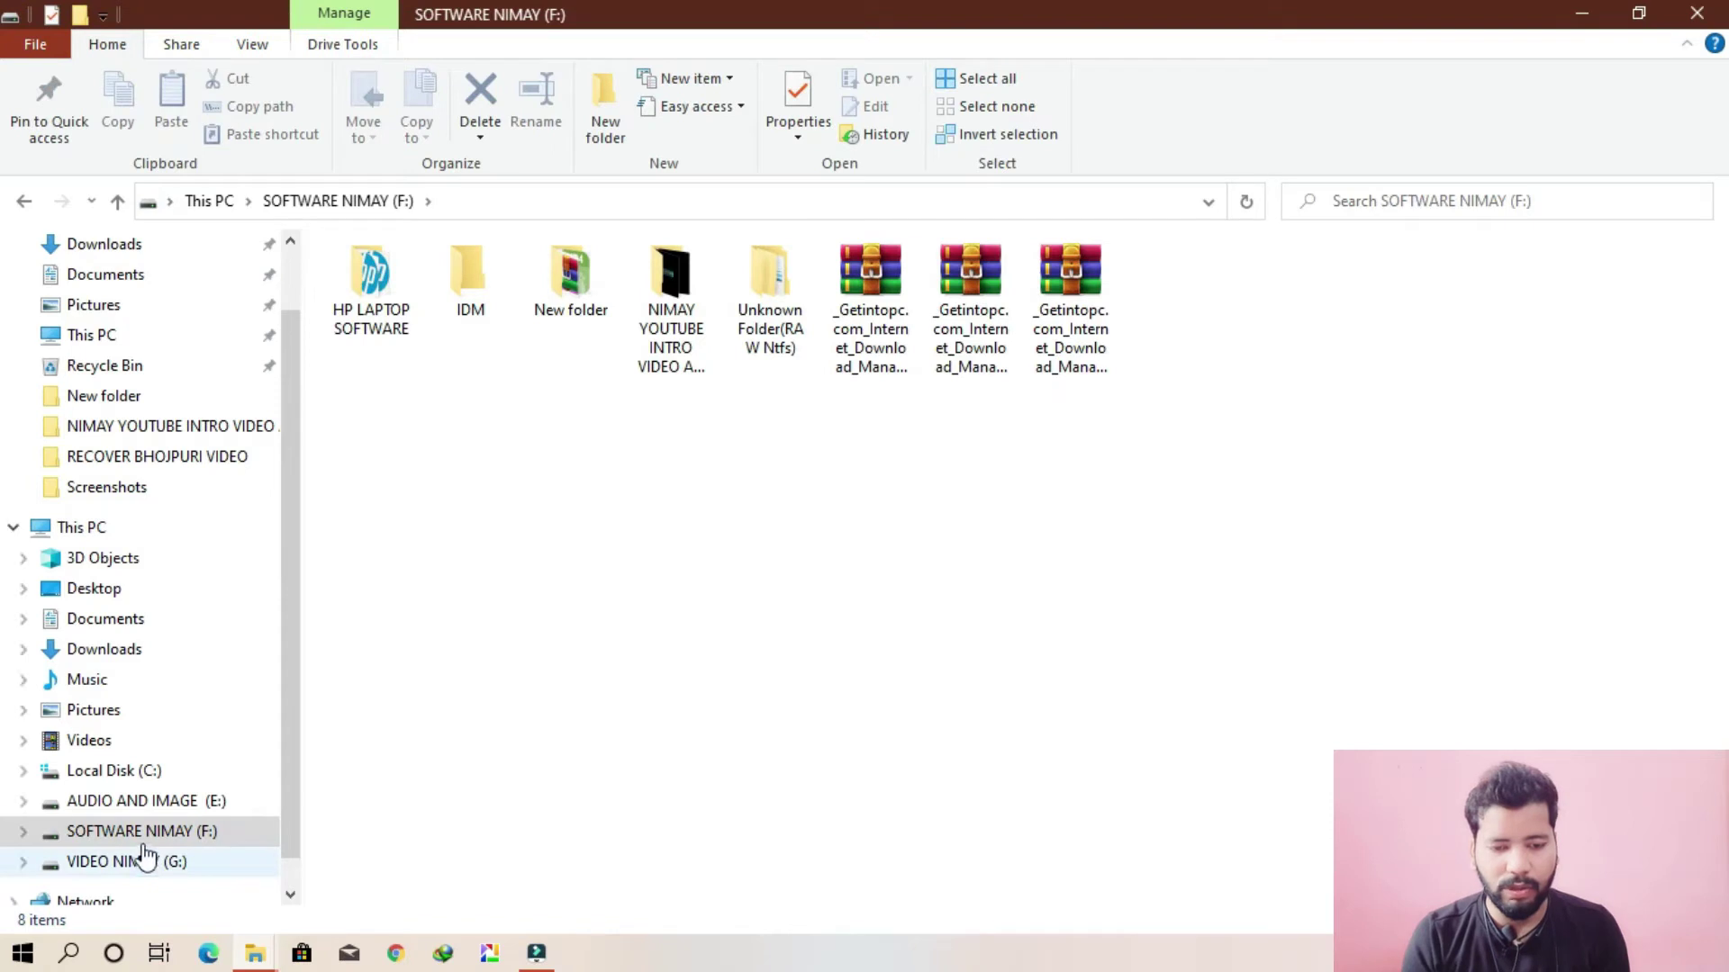
left_click(144, 804)
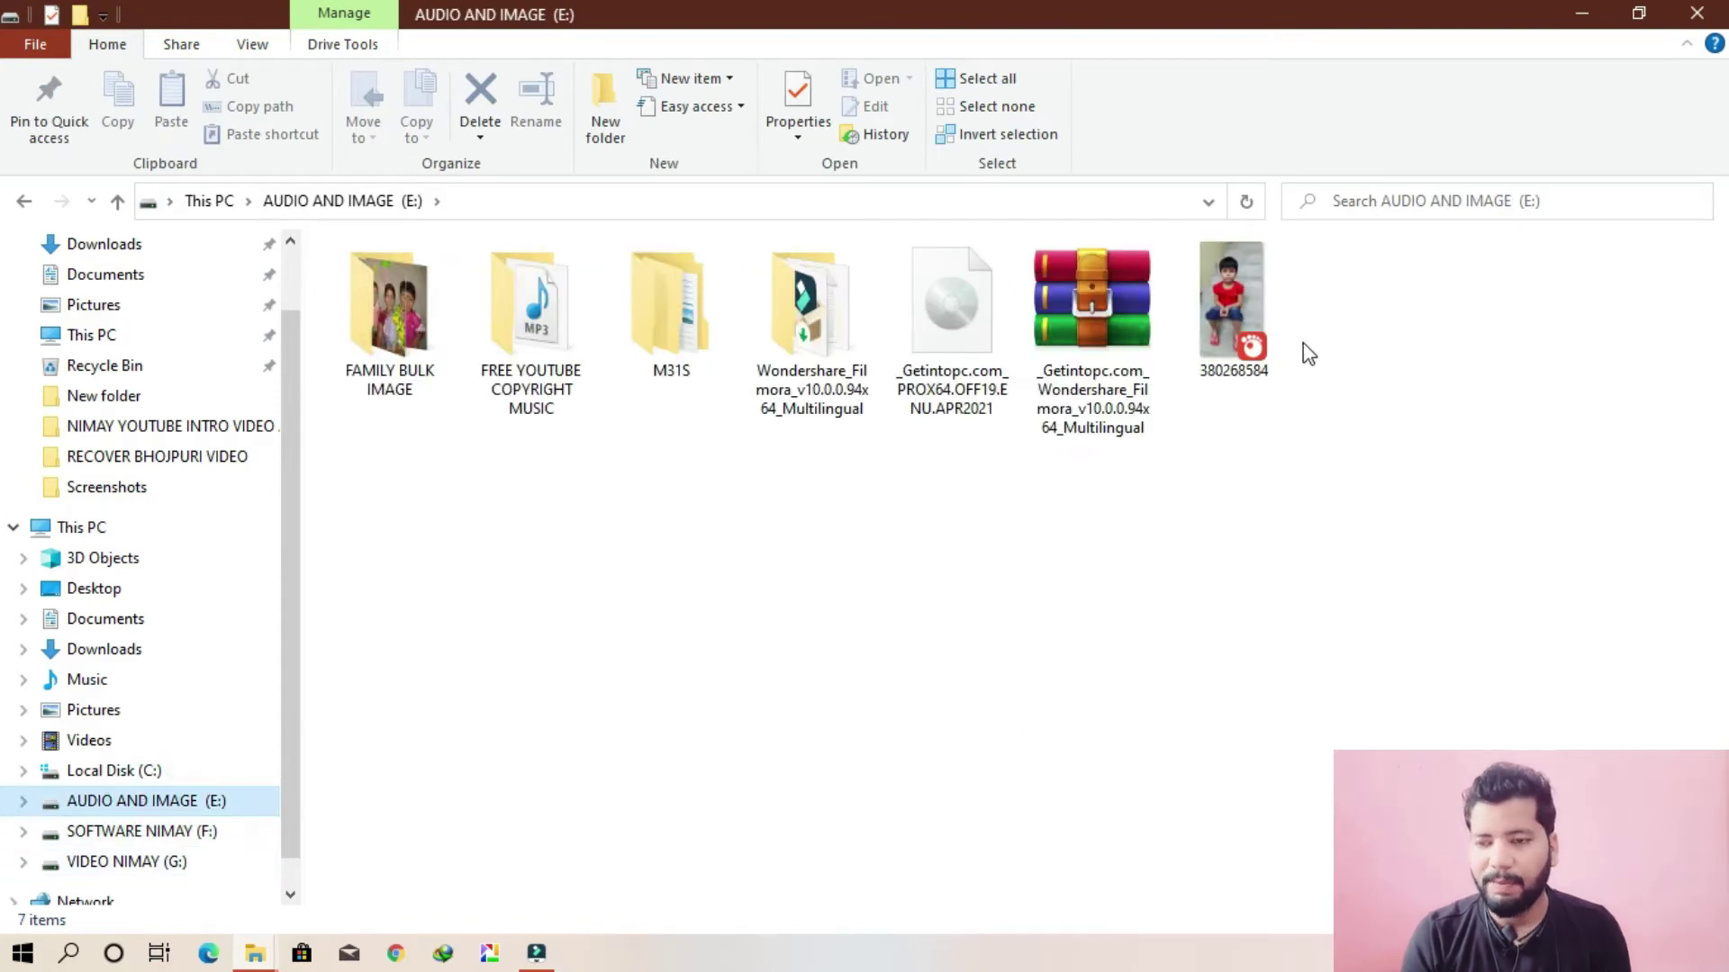
left_click(1239, 320)
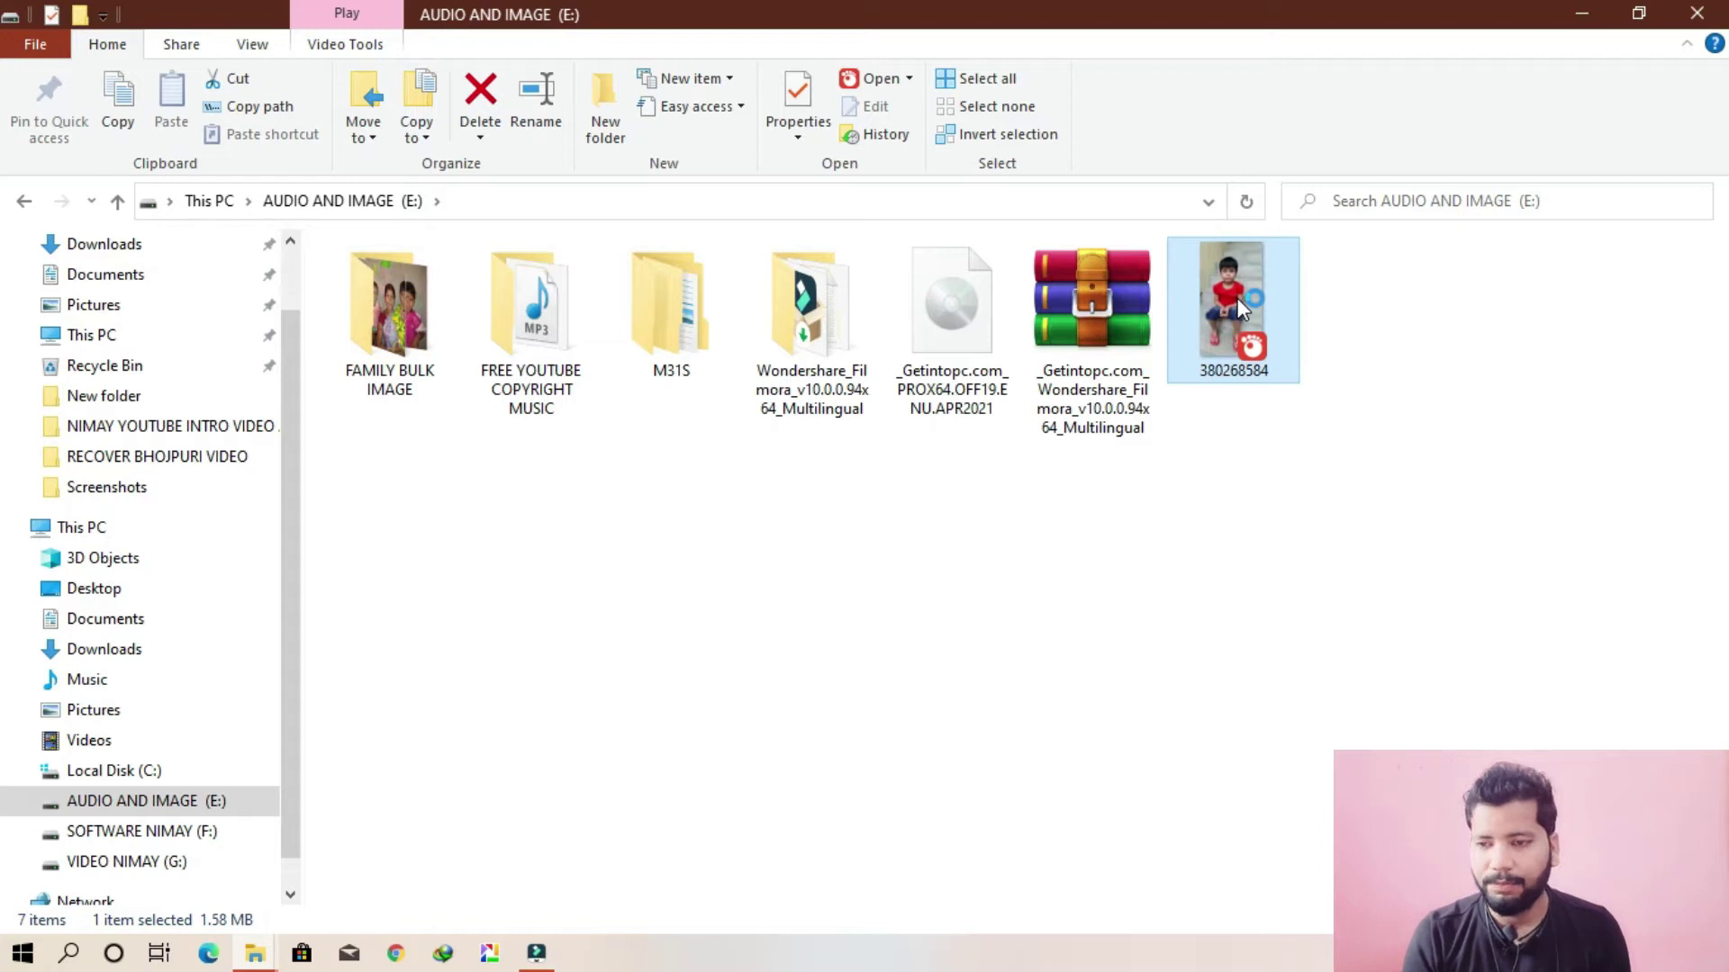
double_click(1237, 299)
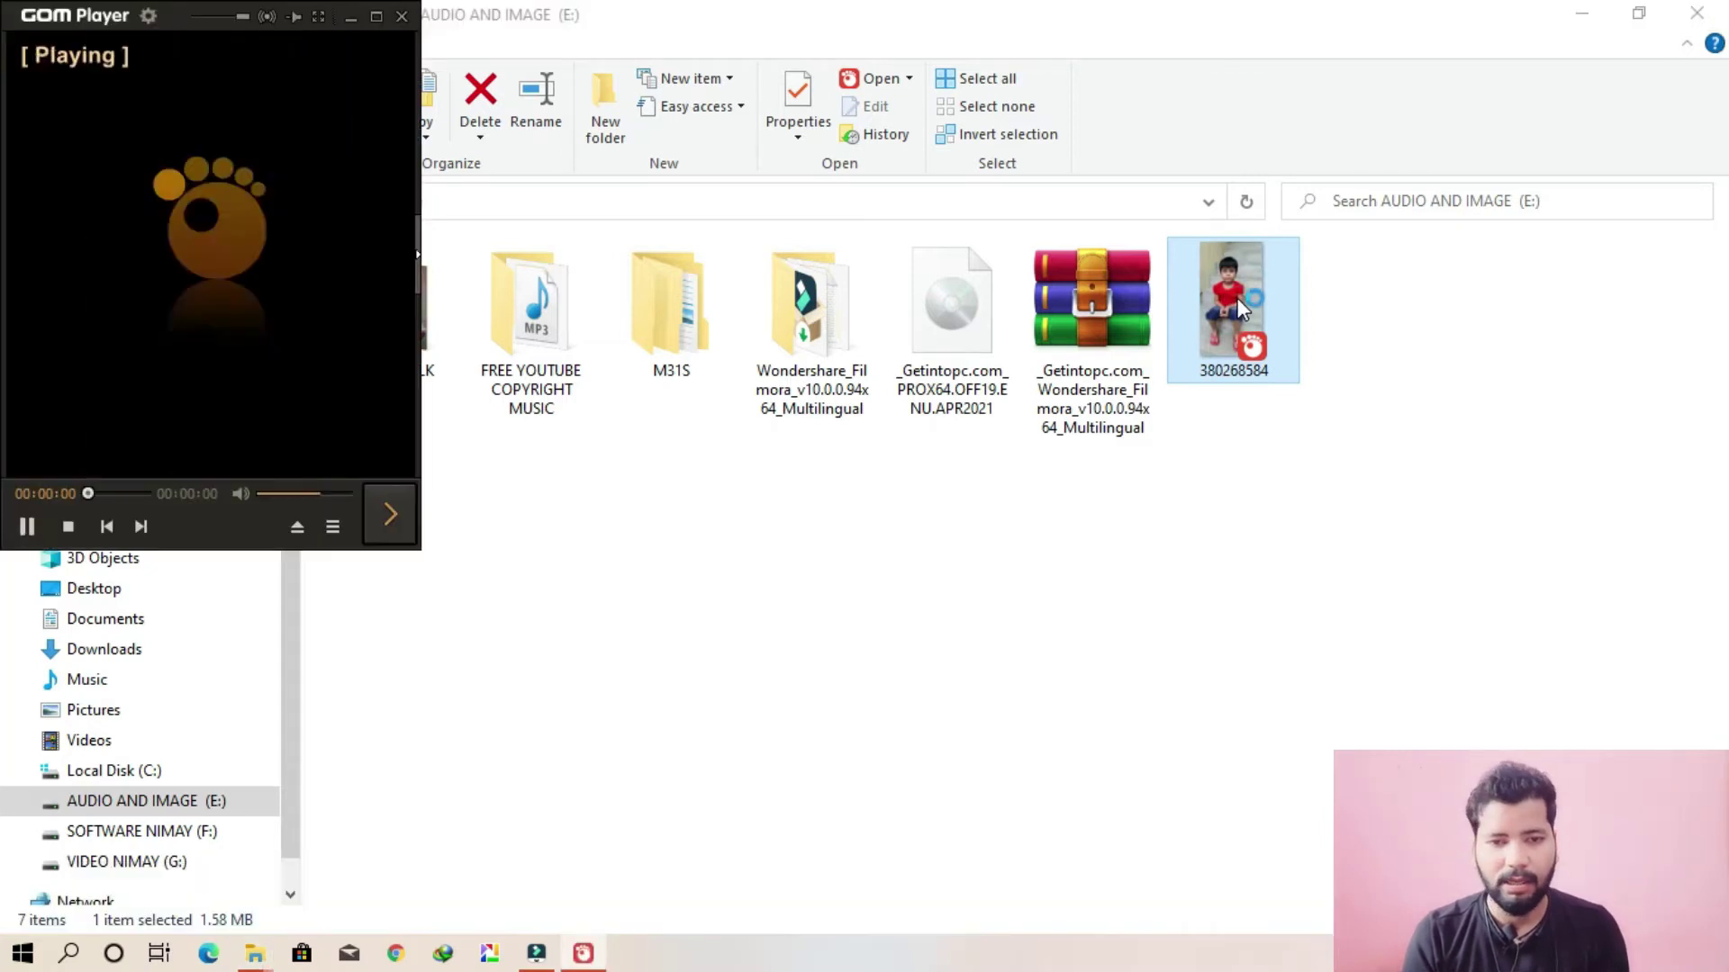
left_click(407, 18)
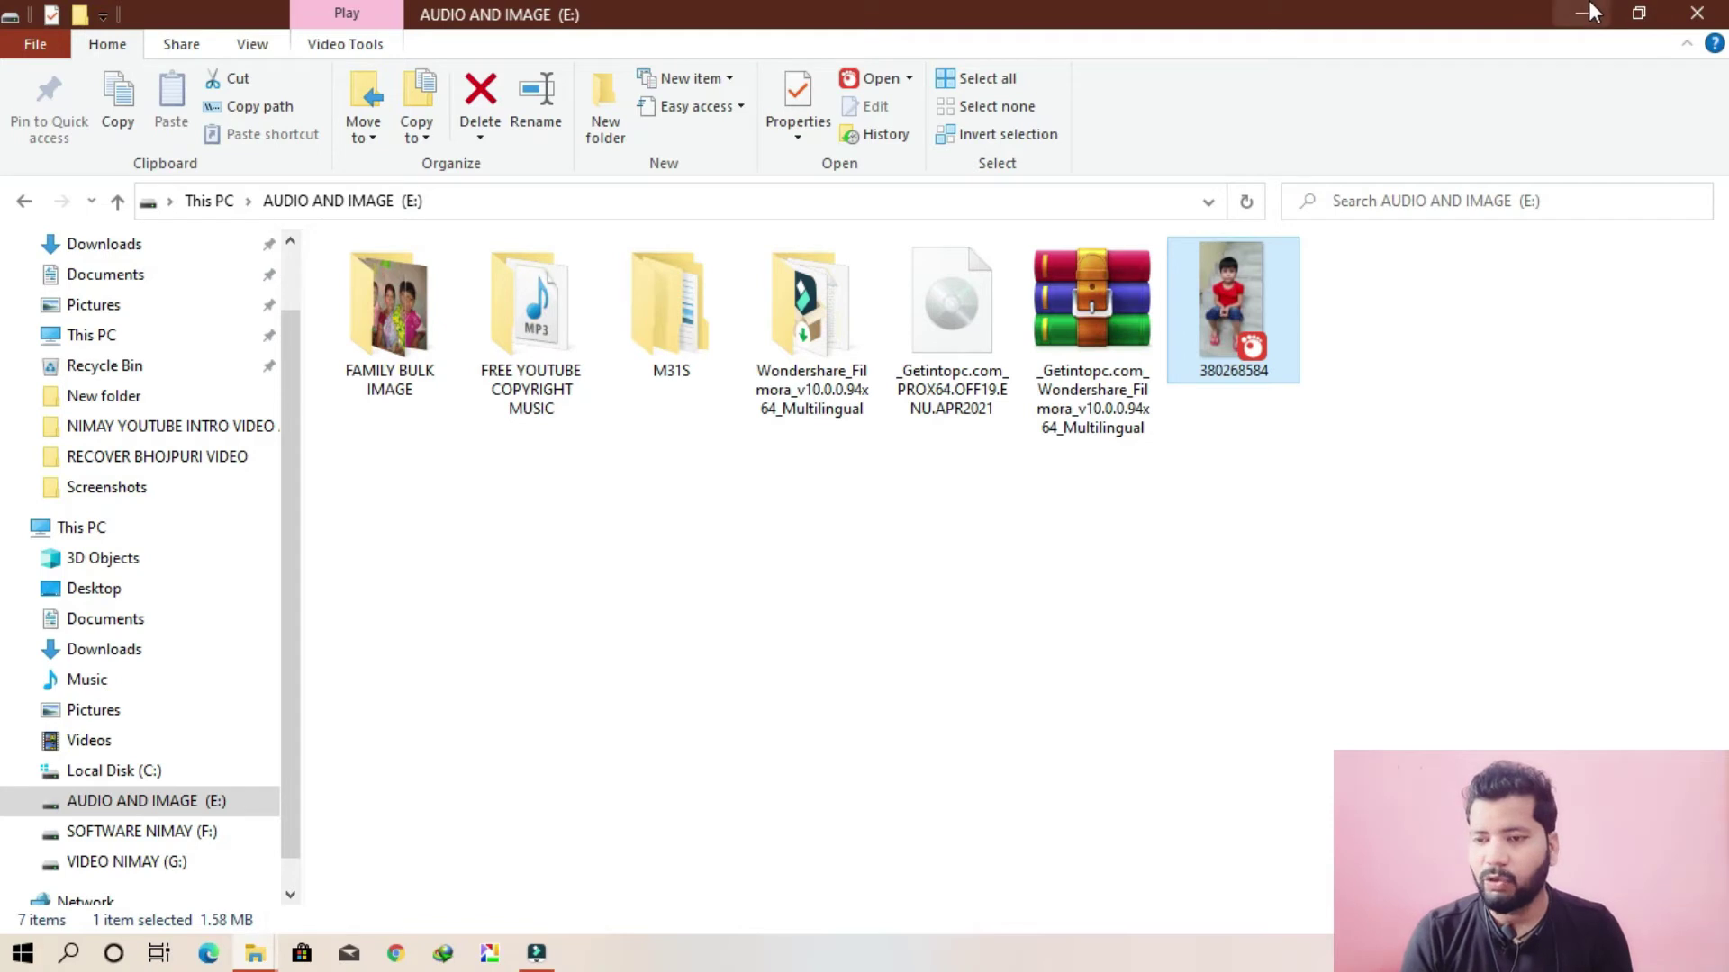
Delete the video 380268584 from the AUDIO AND IMAGE (E:) drive and close the folder window.
right_click(1266, 281)
left_click(1339, 744)
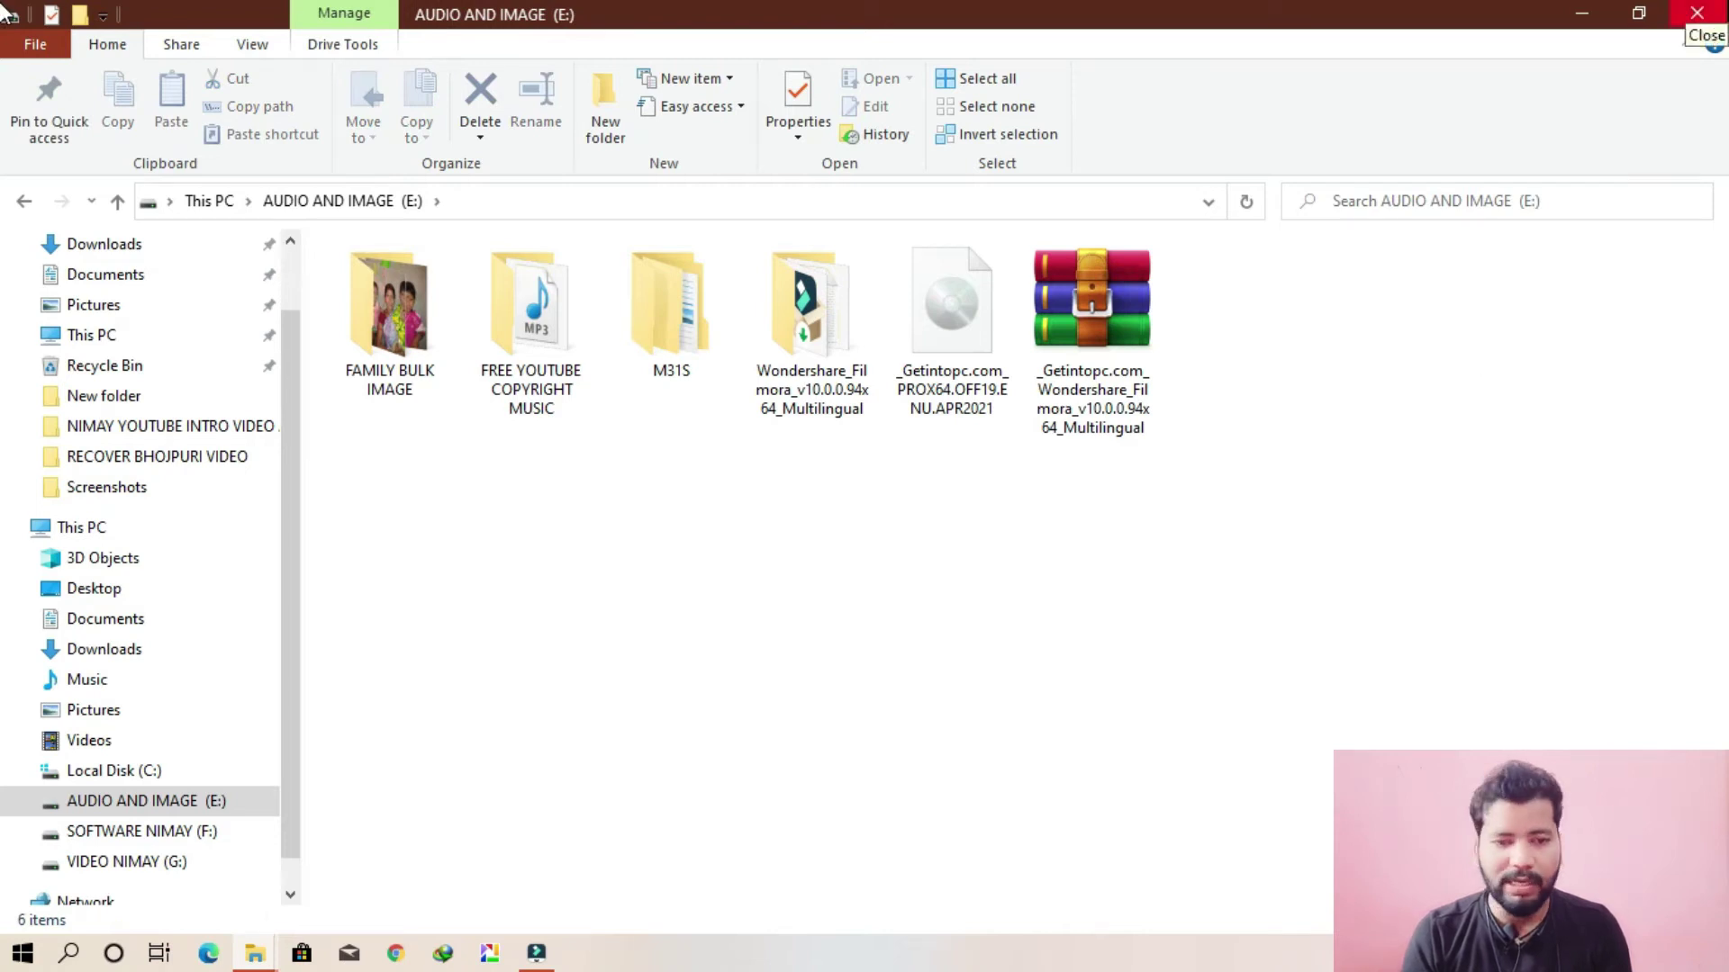
left_click(1696, 12)
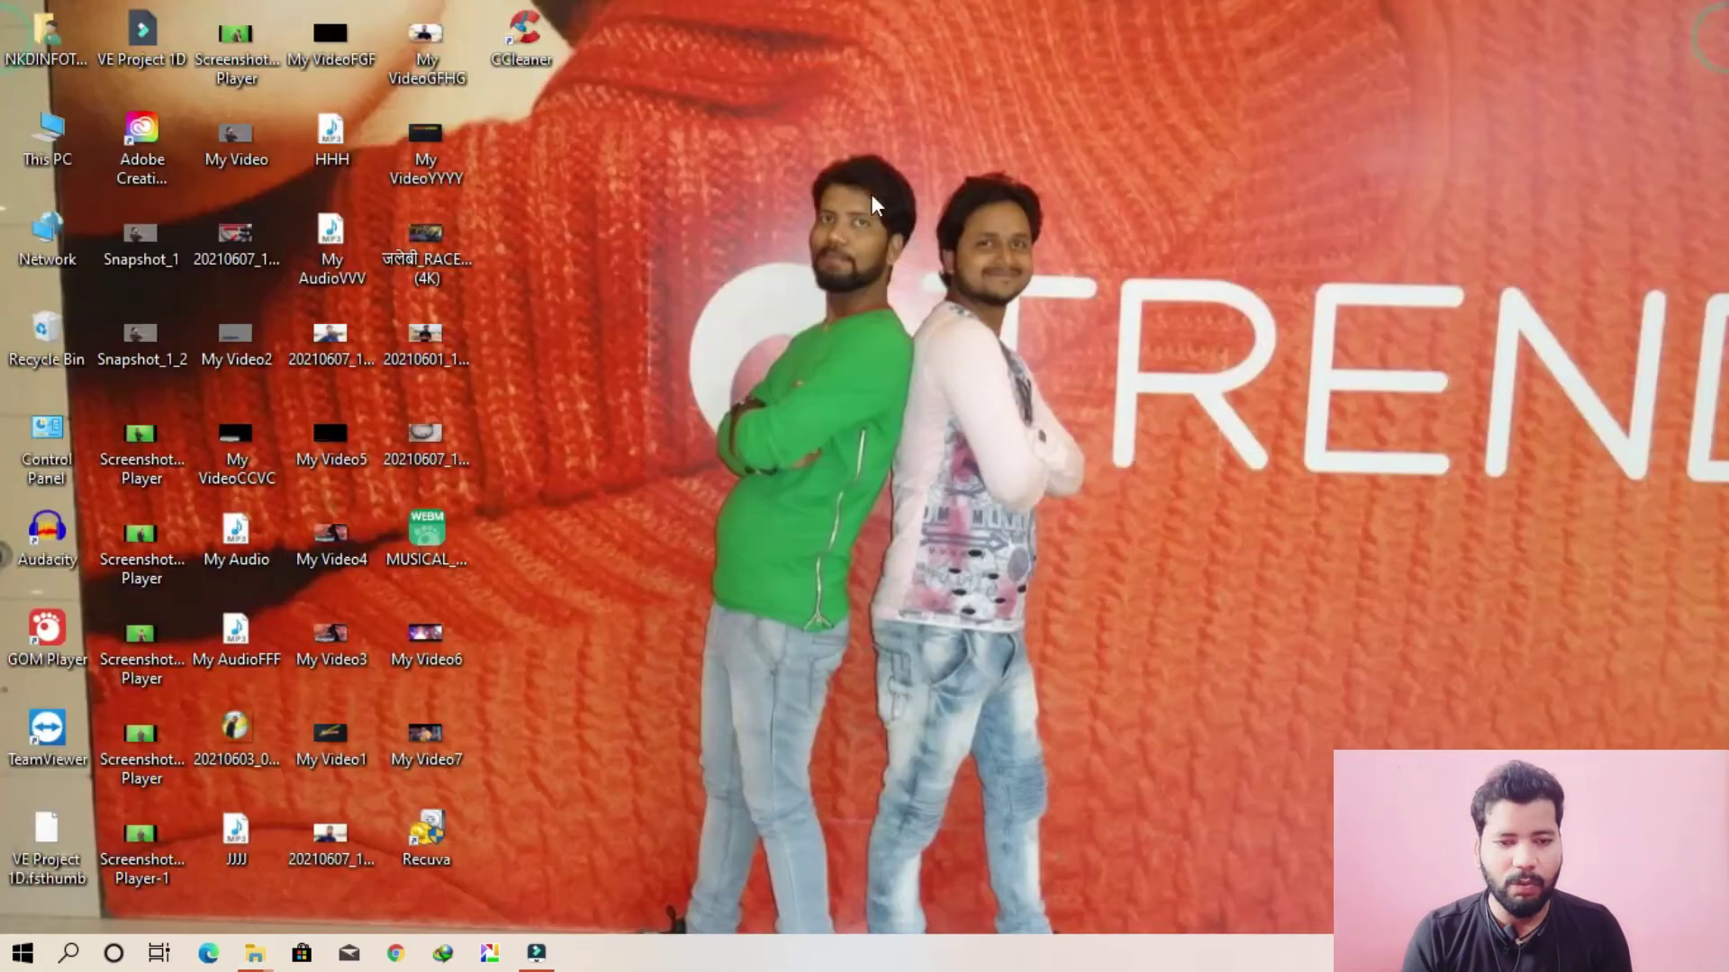
Restore the video 380268584 from the Recycle Bin to its original location.
double_click(66, 325)
left_click(395, 301)
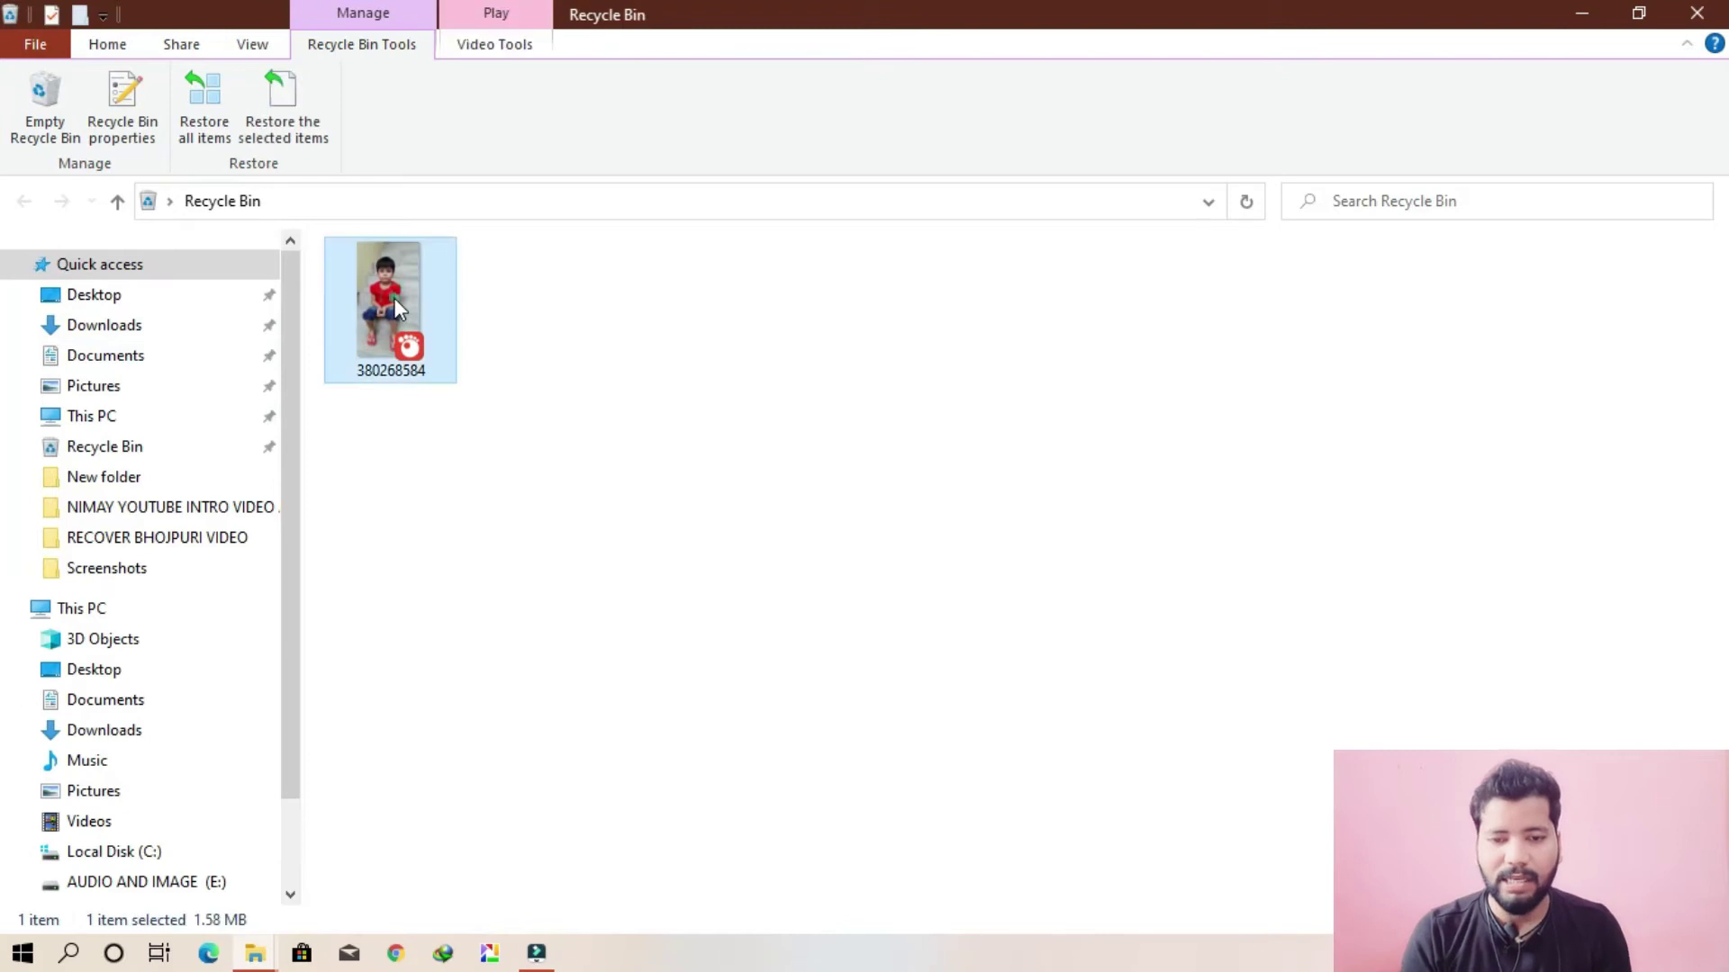
right_click(393, 297)
left_click(439, 317)
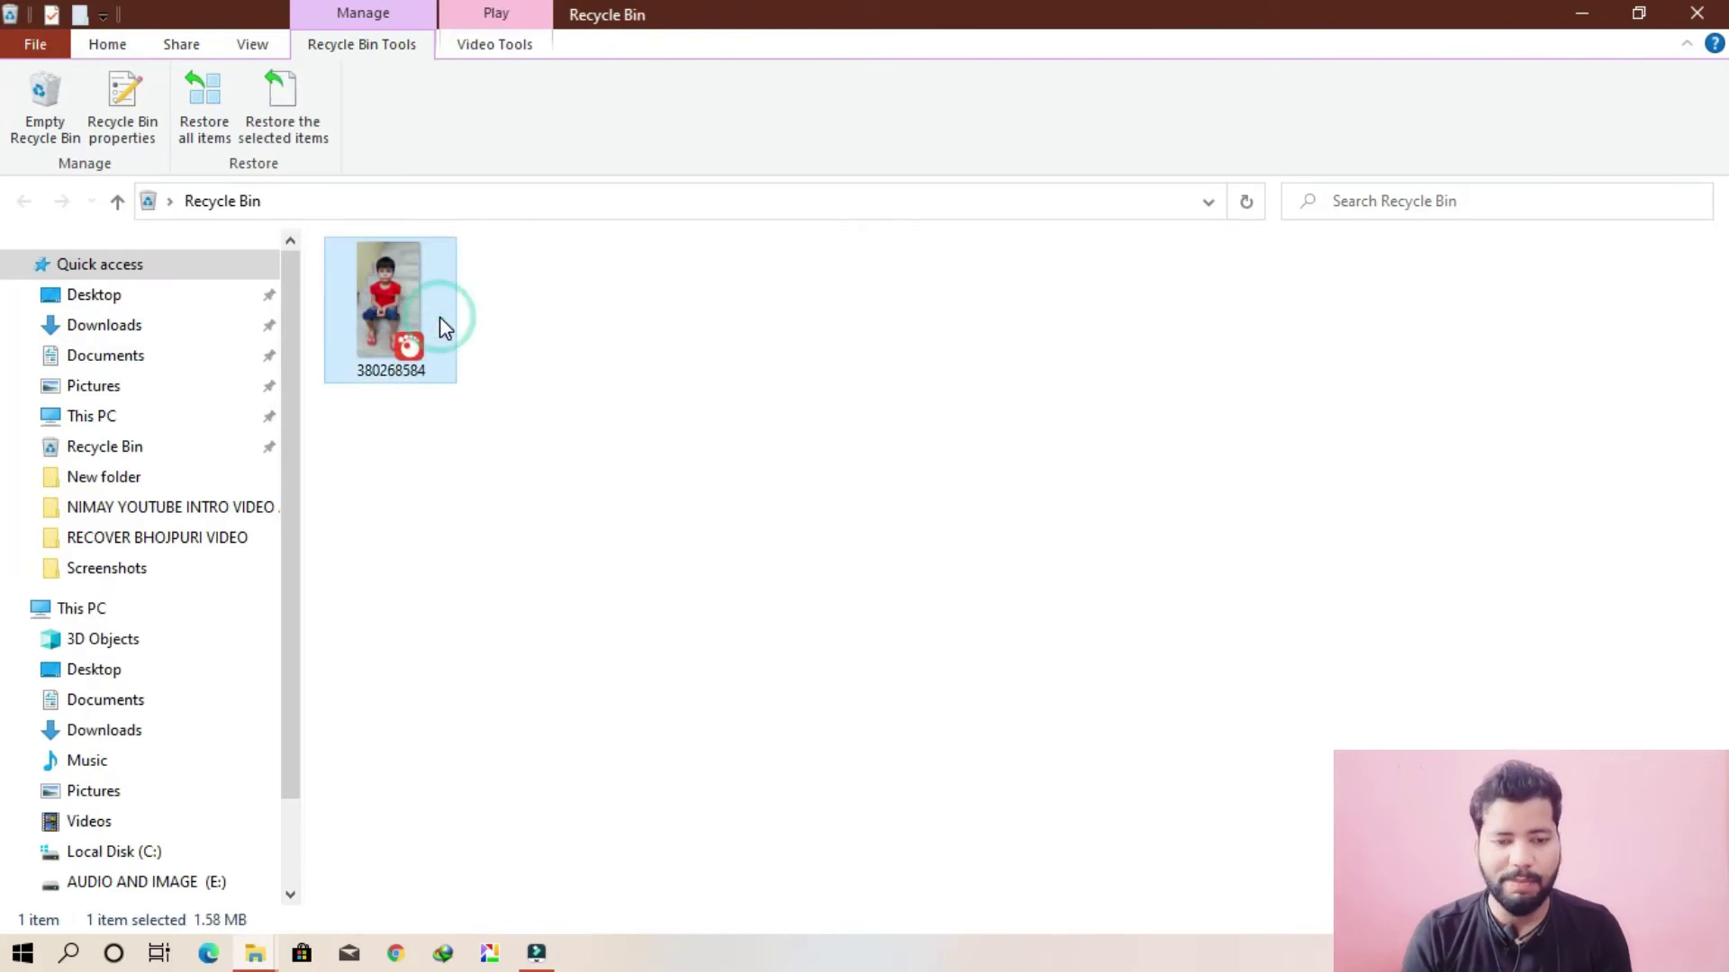
Permanently delete the video 380268584 from the AUDIO AND IMAGE (E:) drive, bypassing the Recycle Bin.
scroll(97, 821, "down", 2)
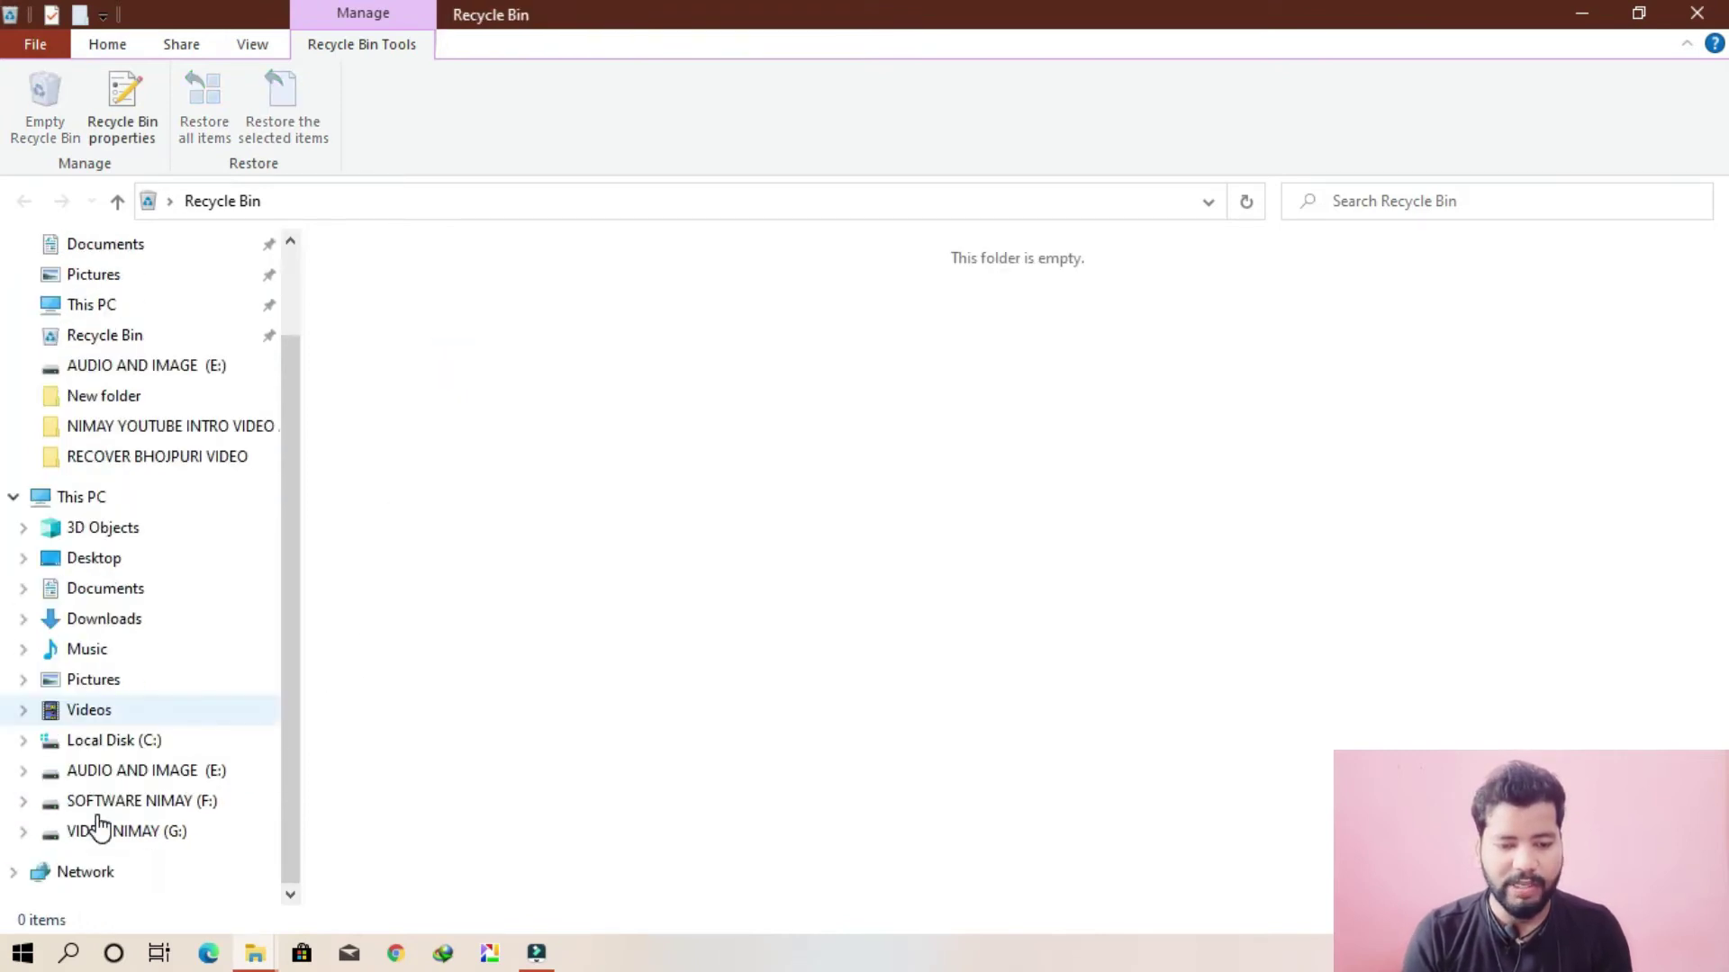
left_click(144, 771)
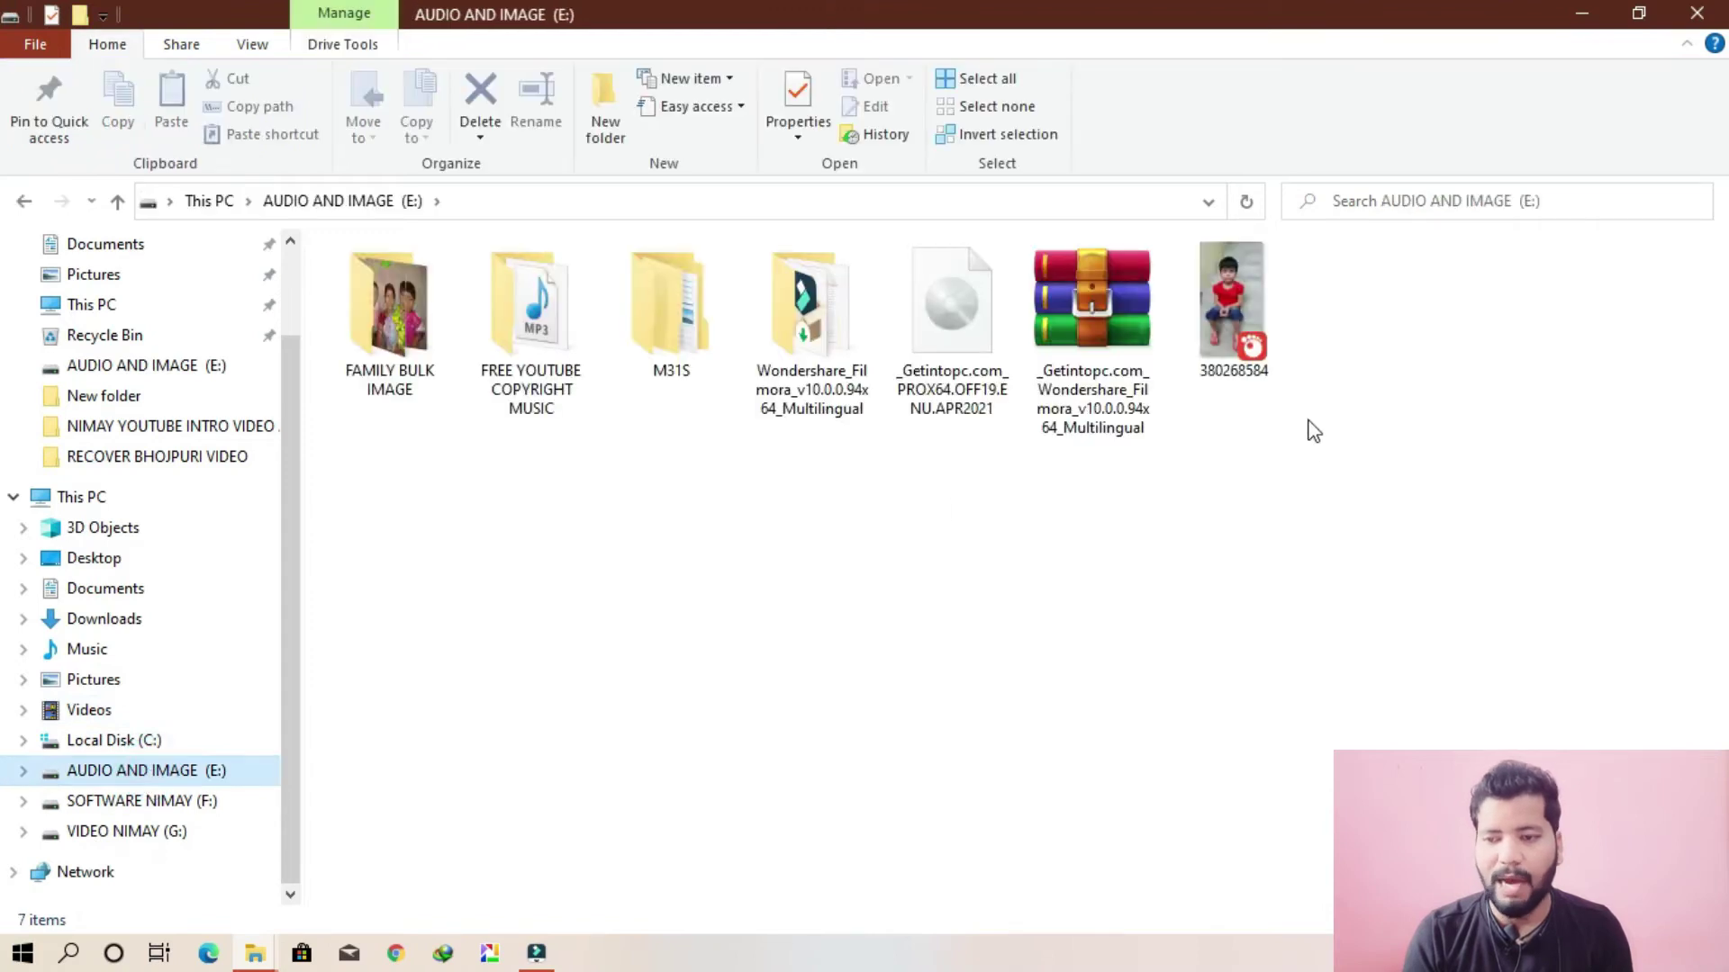
left_click(1235, 283)
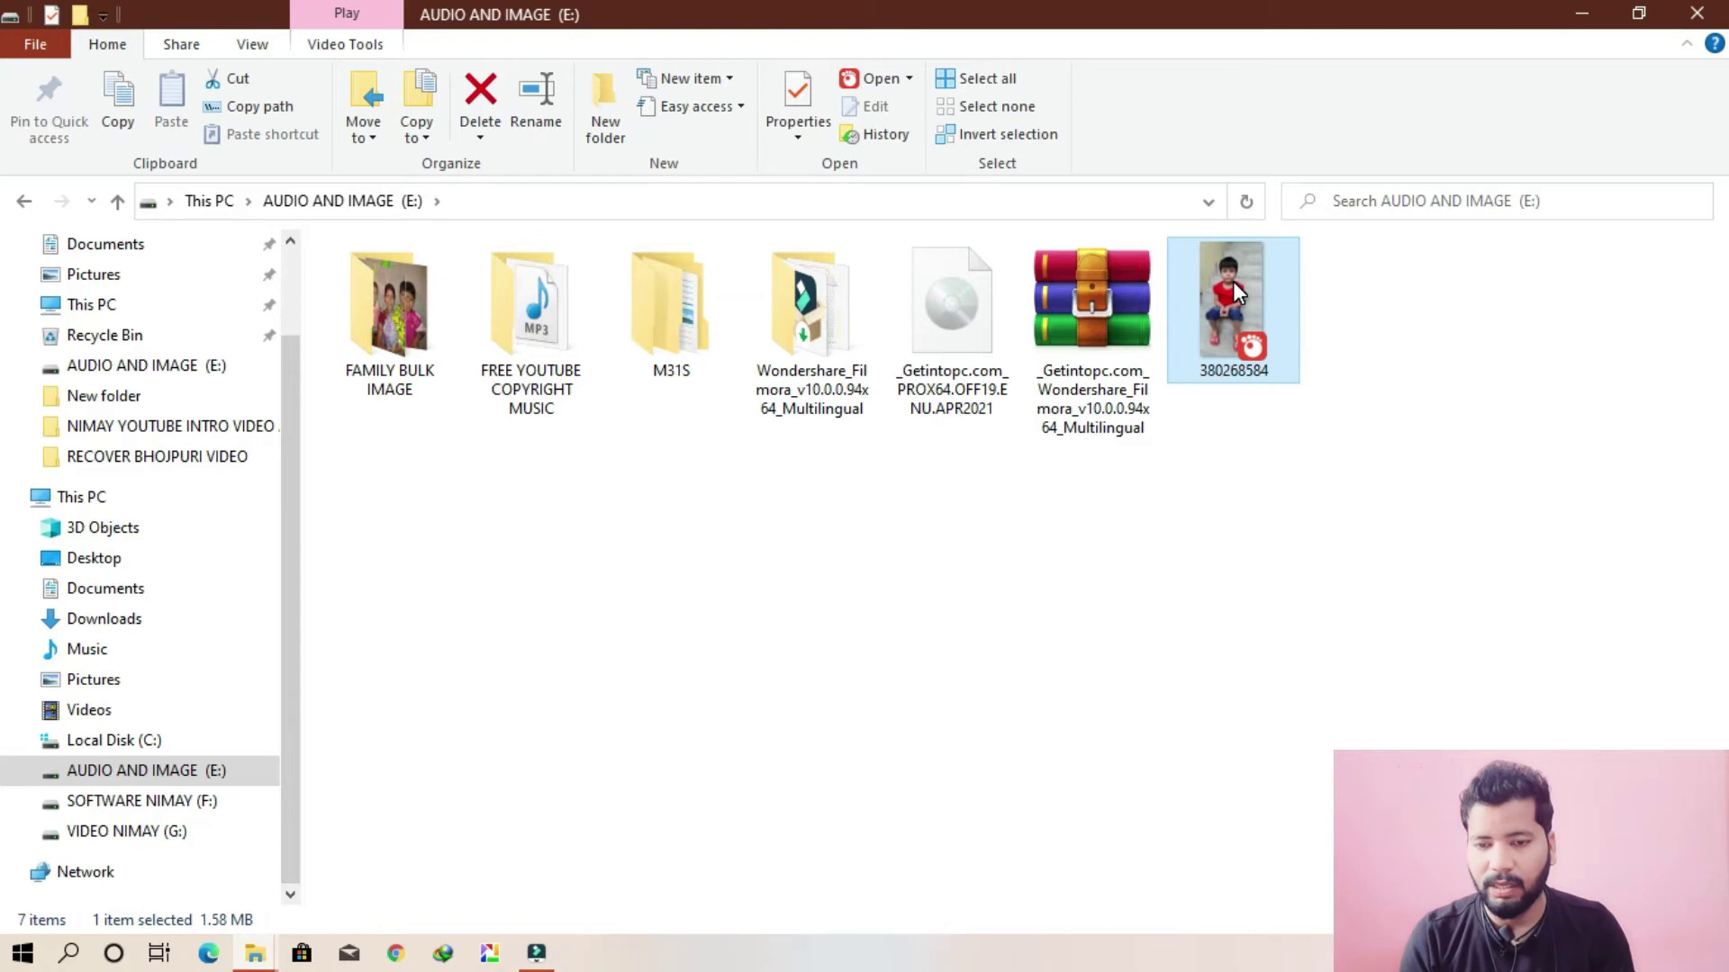
key("shift+Delete")
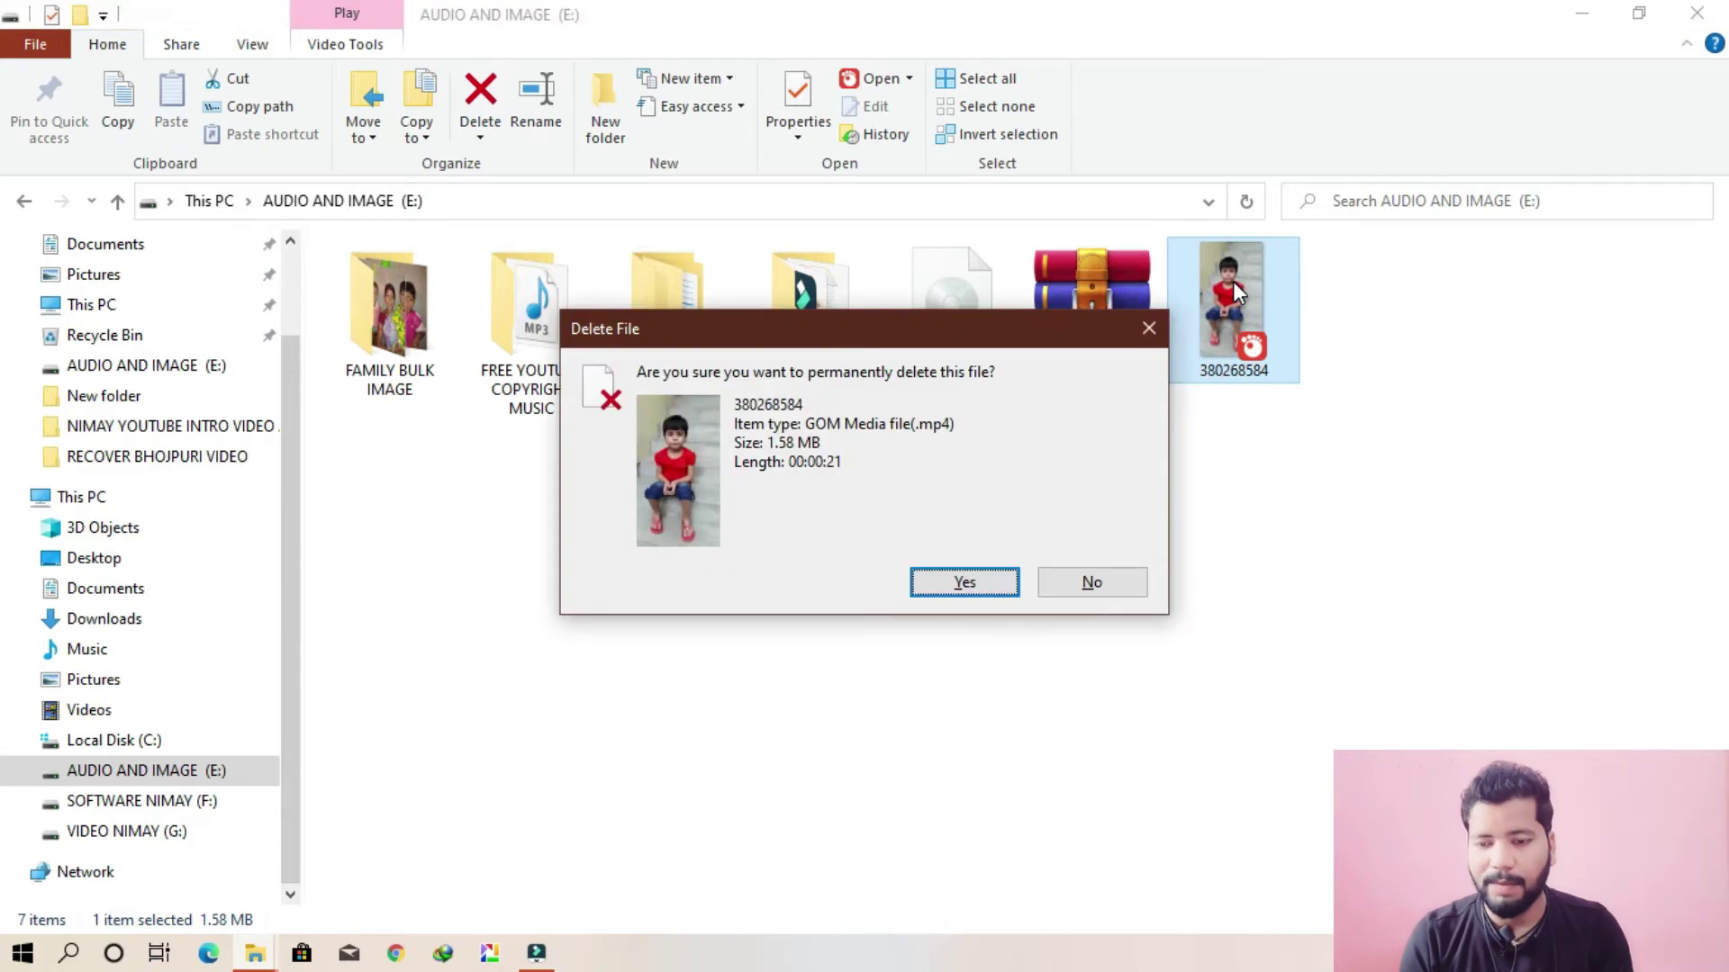
left_click(964, 581)
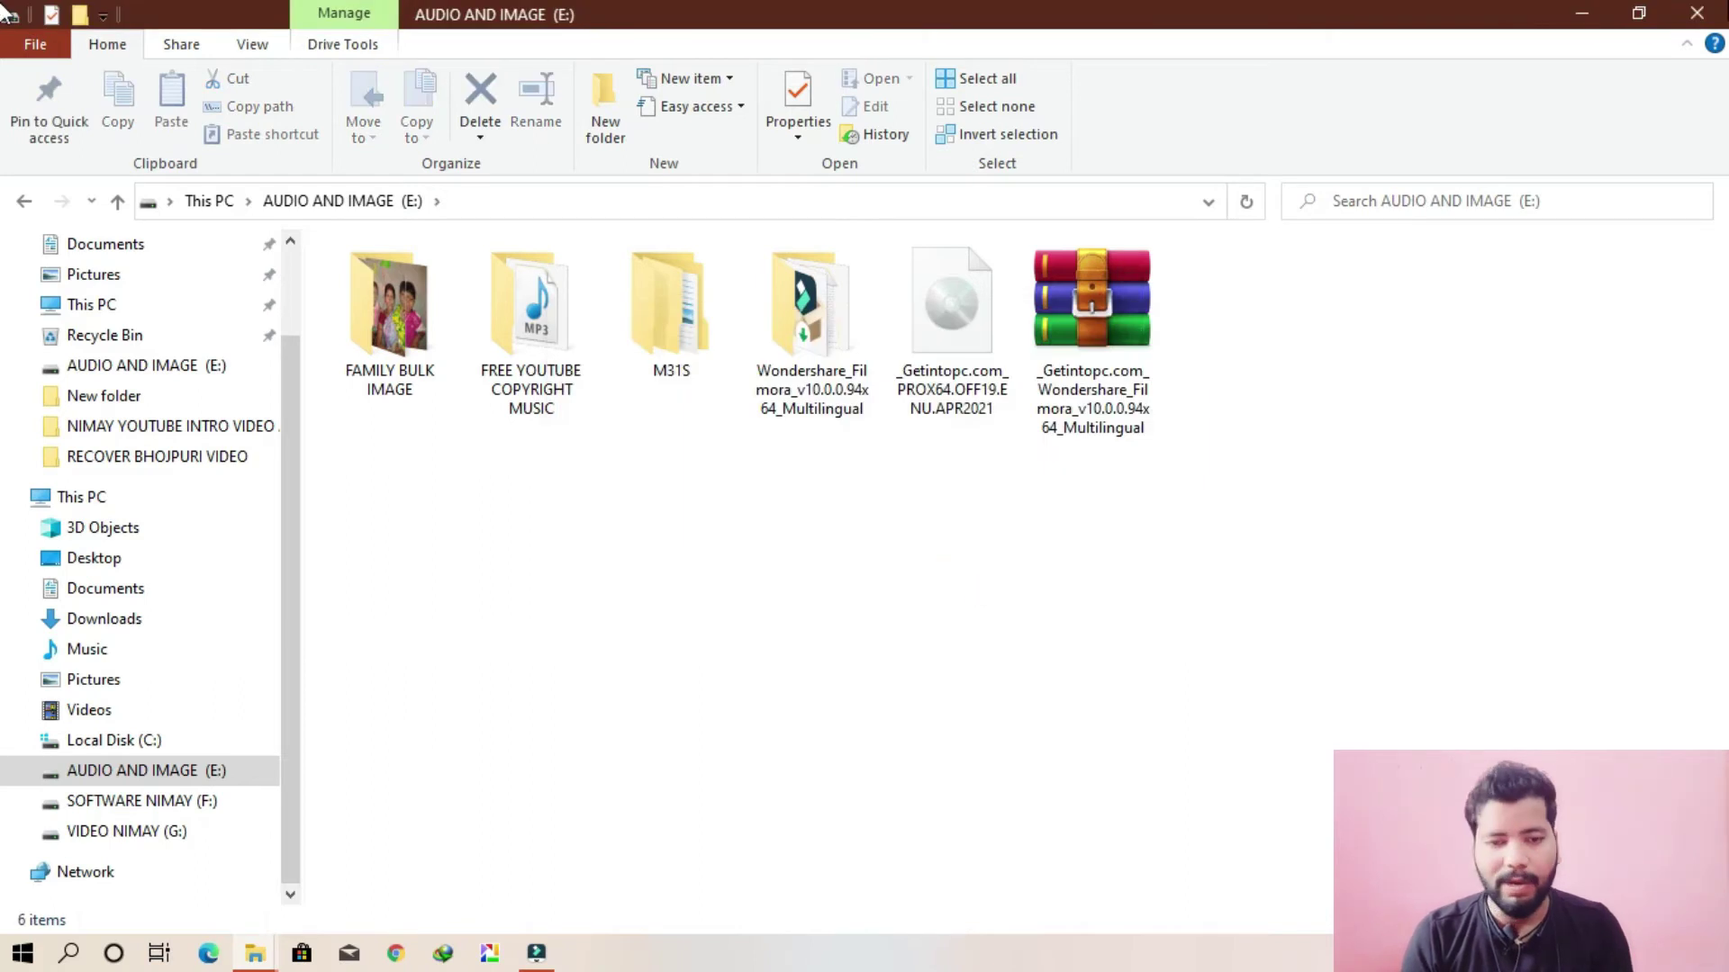
Close the drive window and check the Recycle Bin for the permanently deleted video.
left_click(1696, 13)
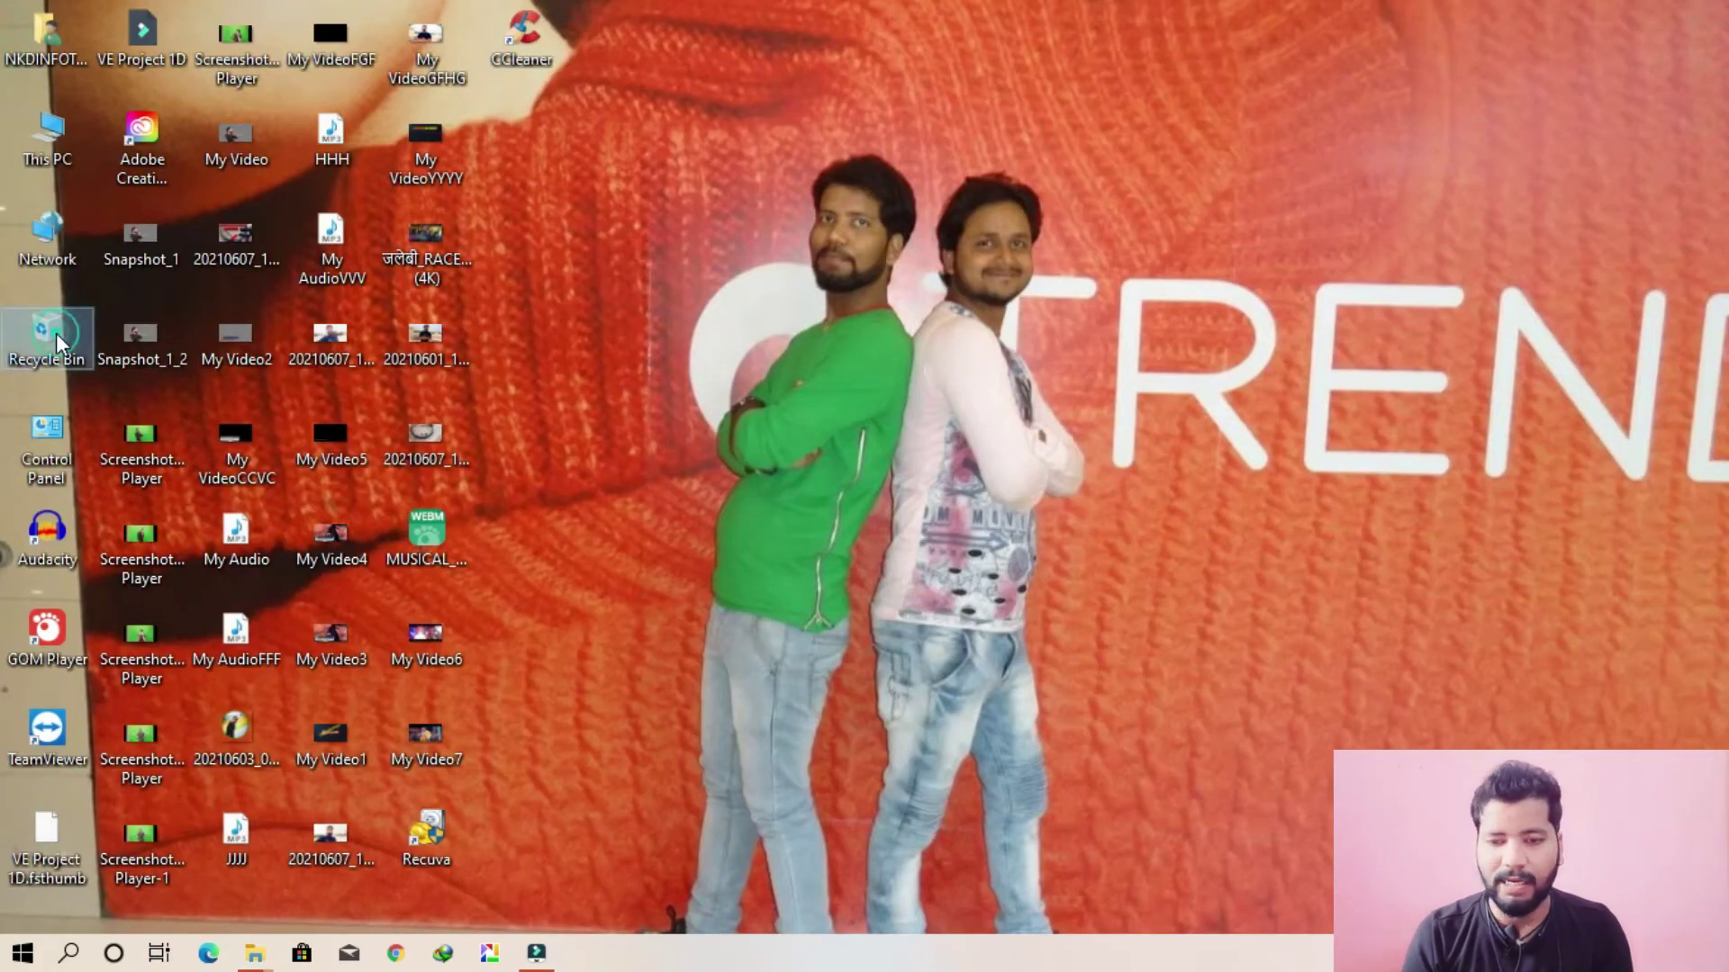
double_click(54, 337)
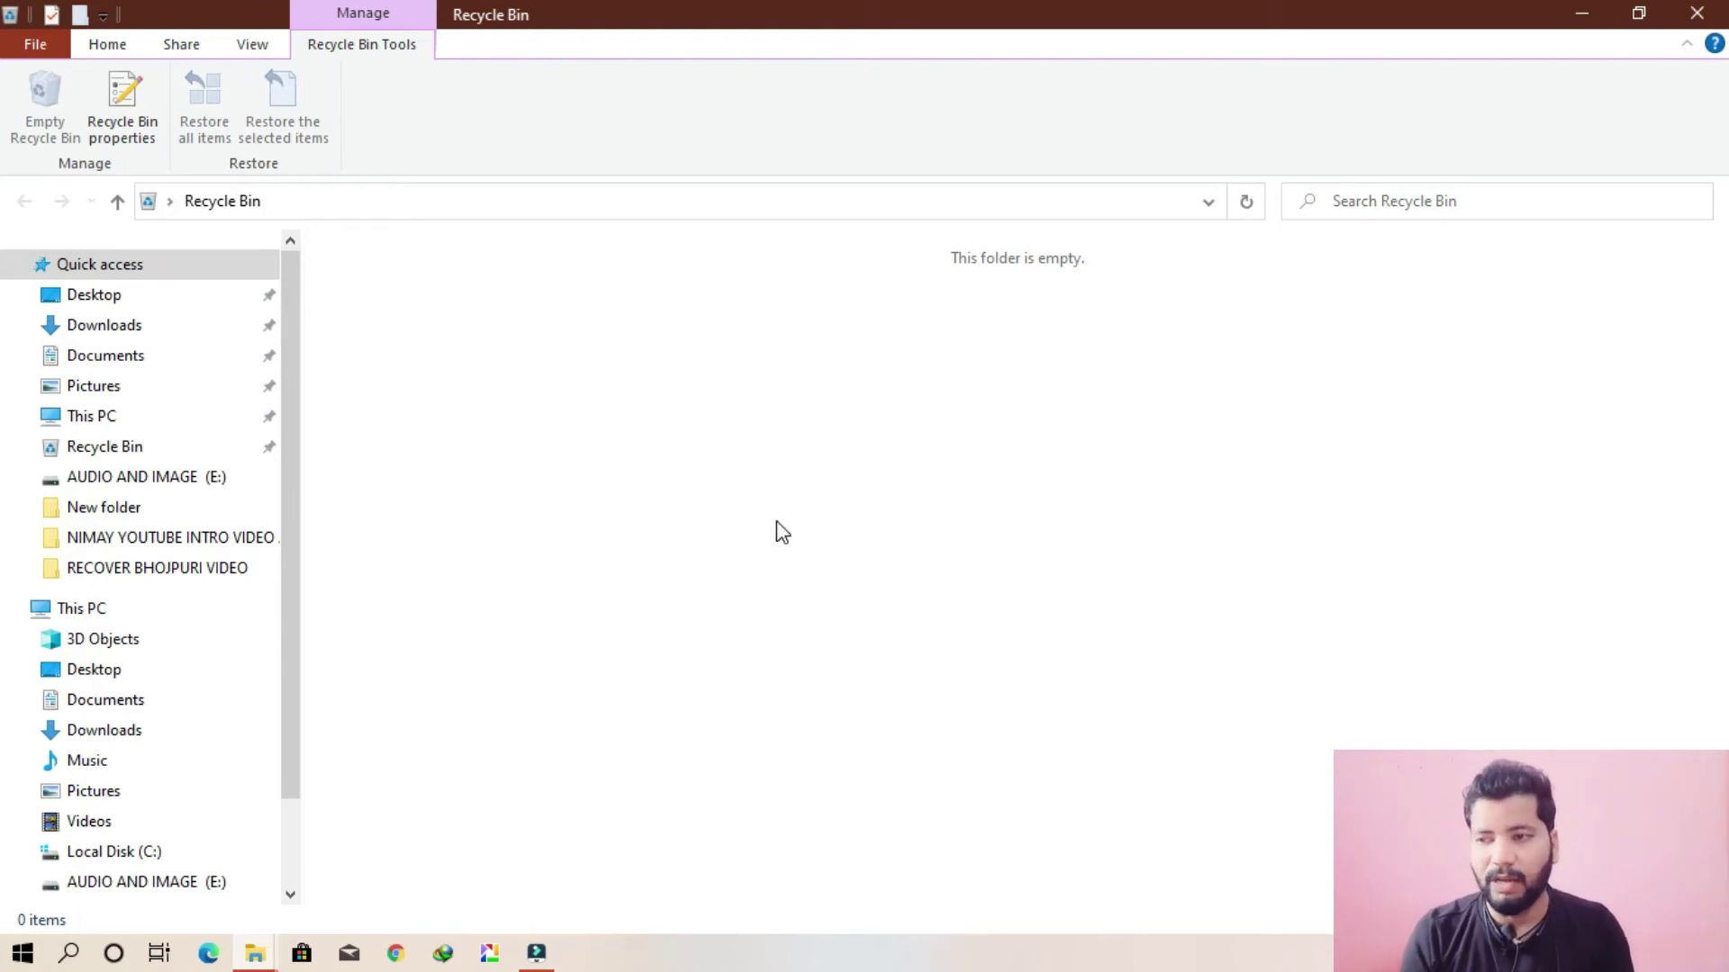
left_click(1697, 13)
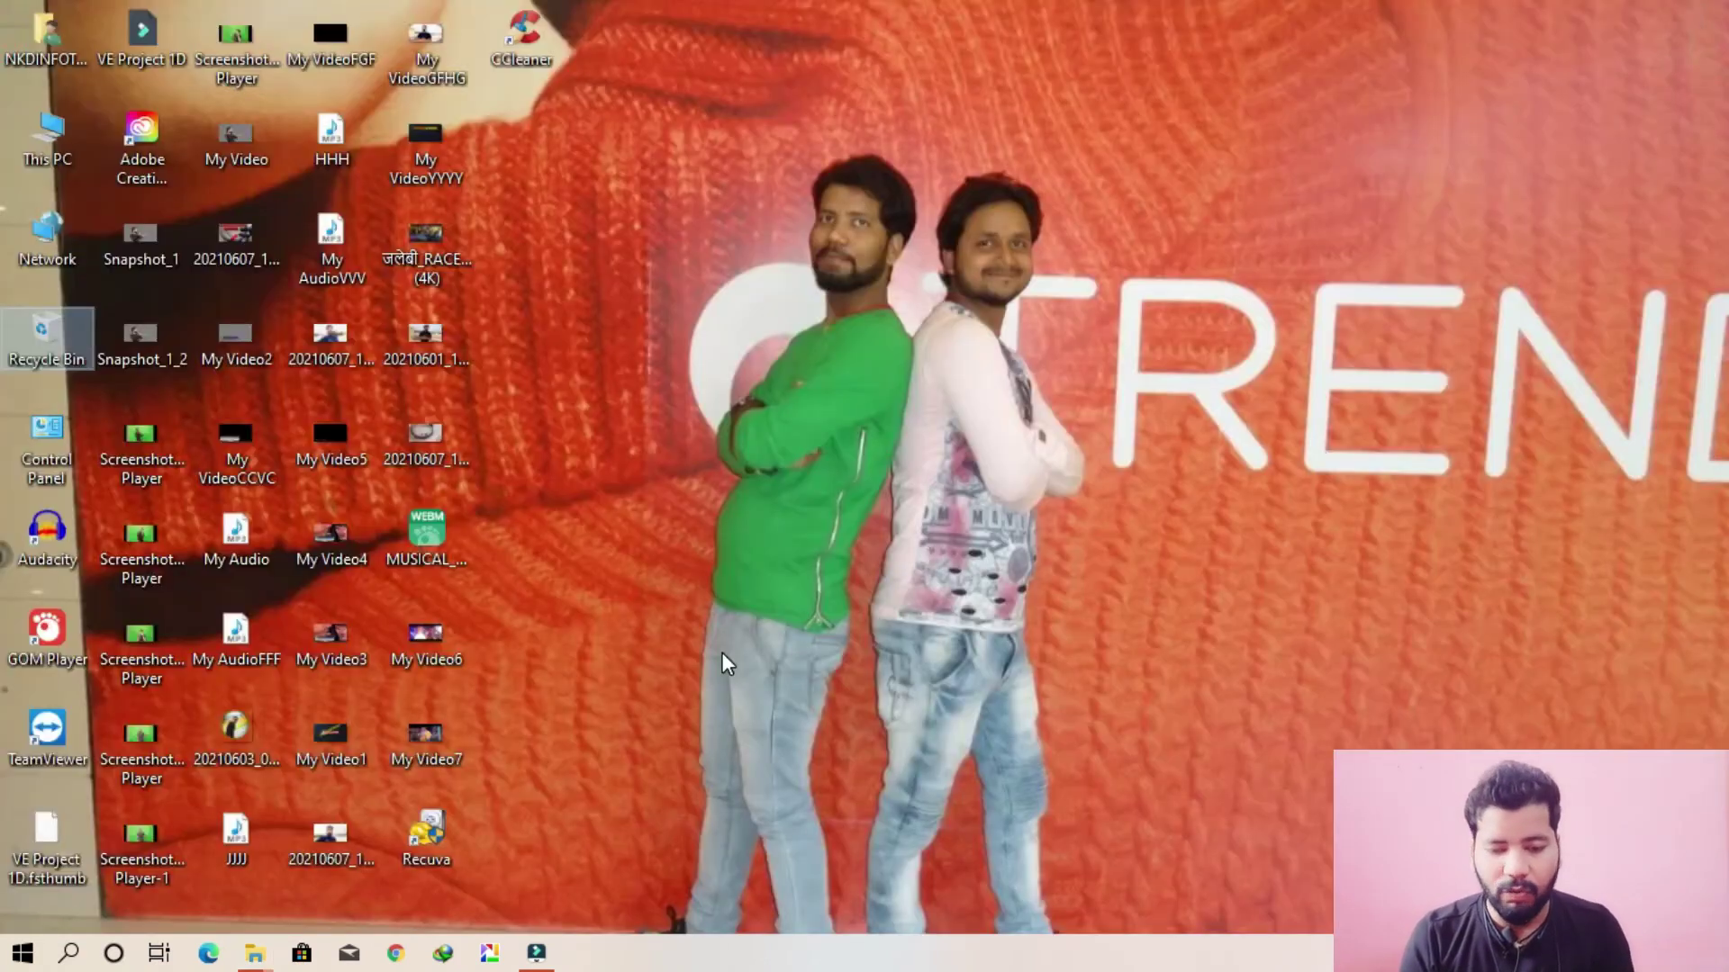
Launch Recuva from the desktop and choose Video as the file type to recover in the wizard.
left_click(439, 825)
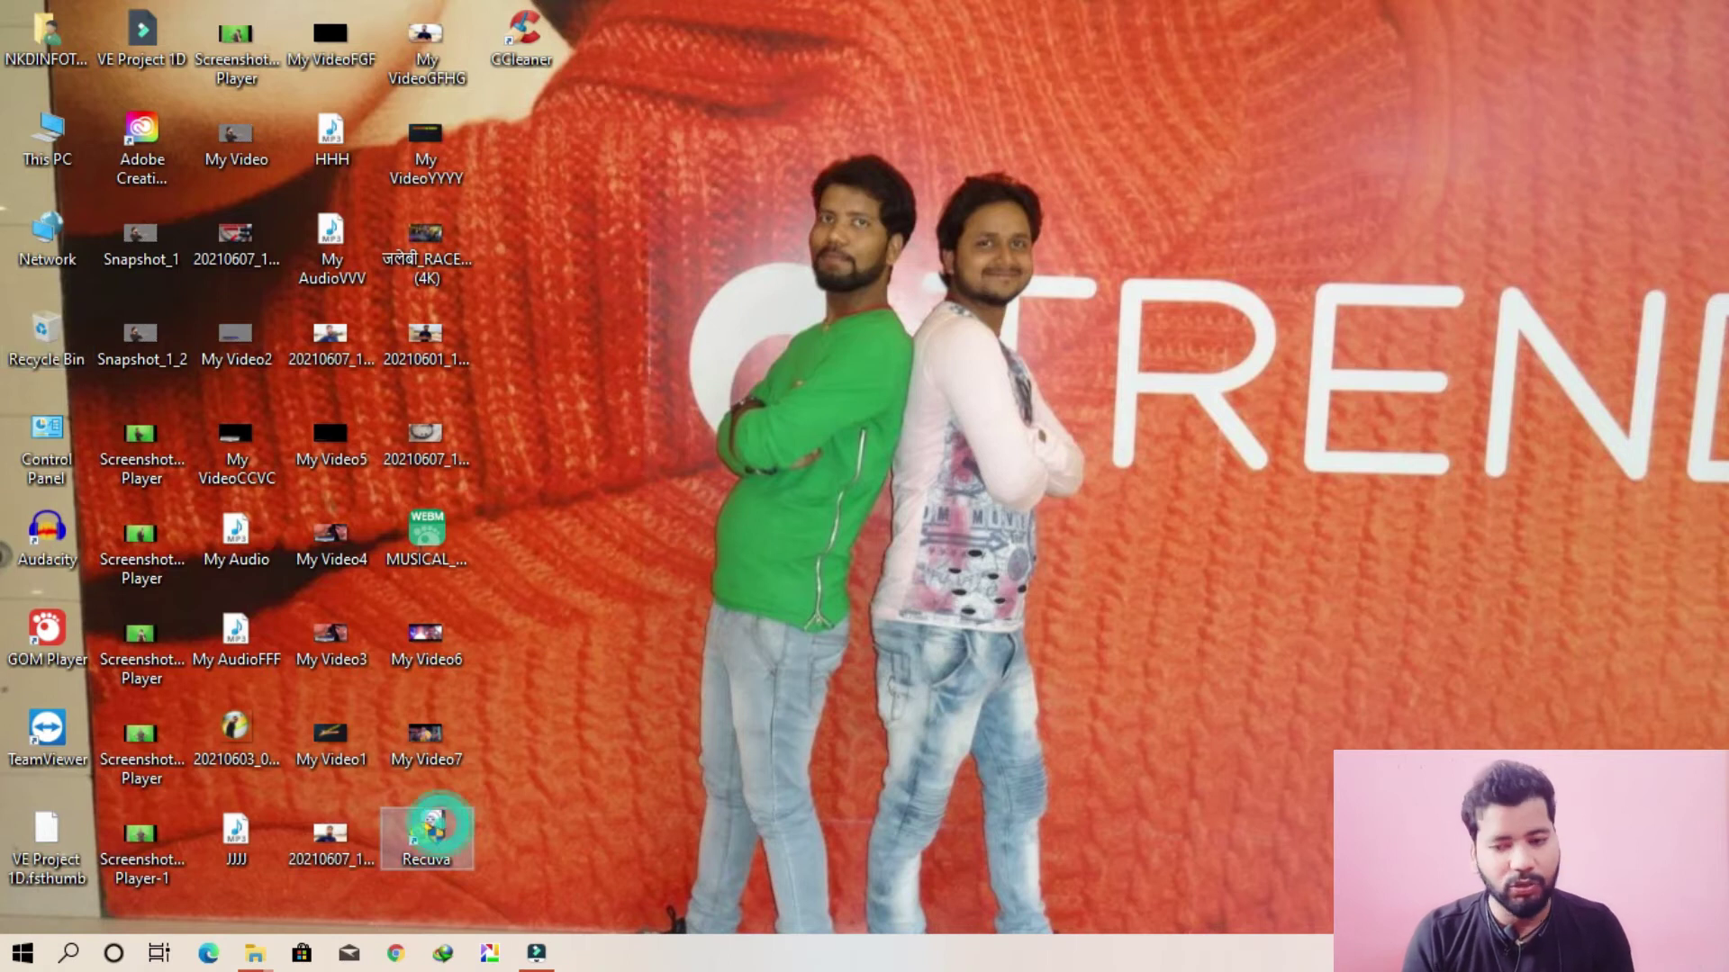
double_click(438, 824)
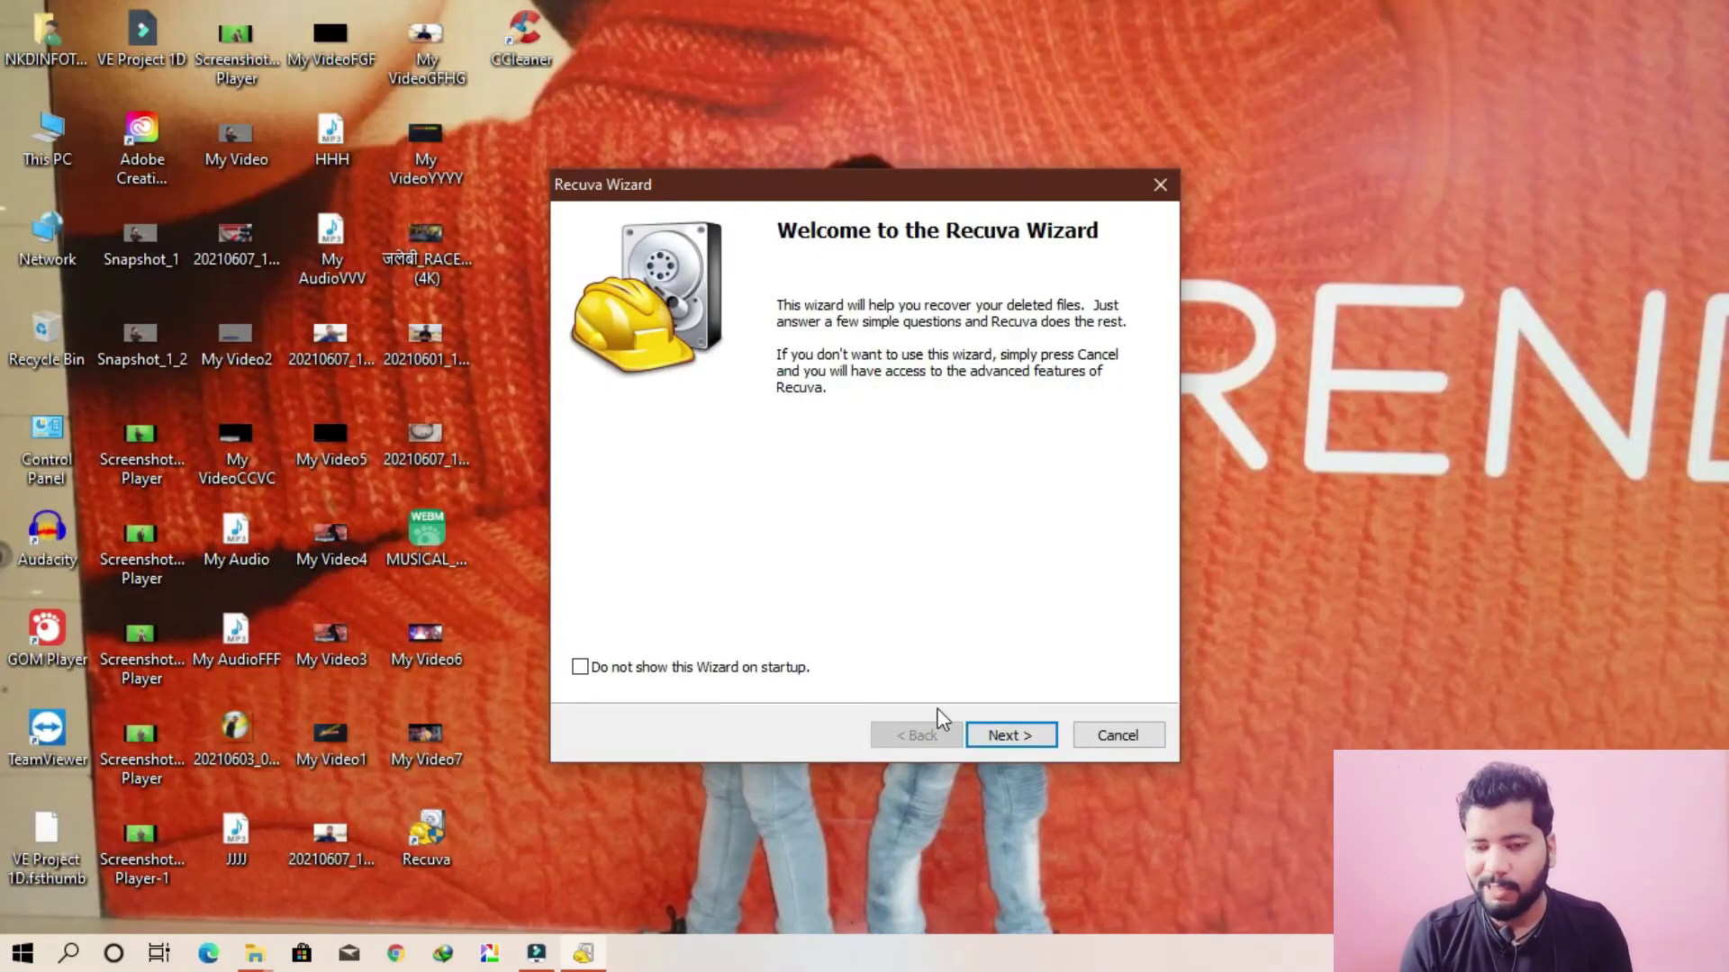
left_click(1008, 738)
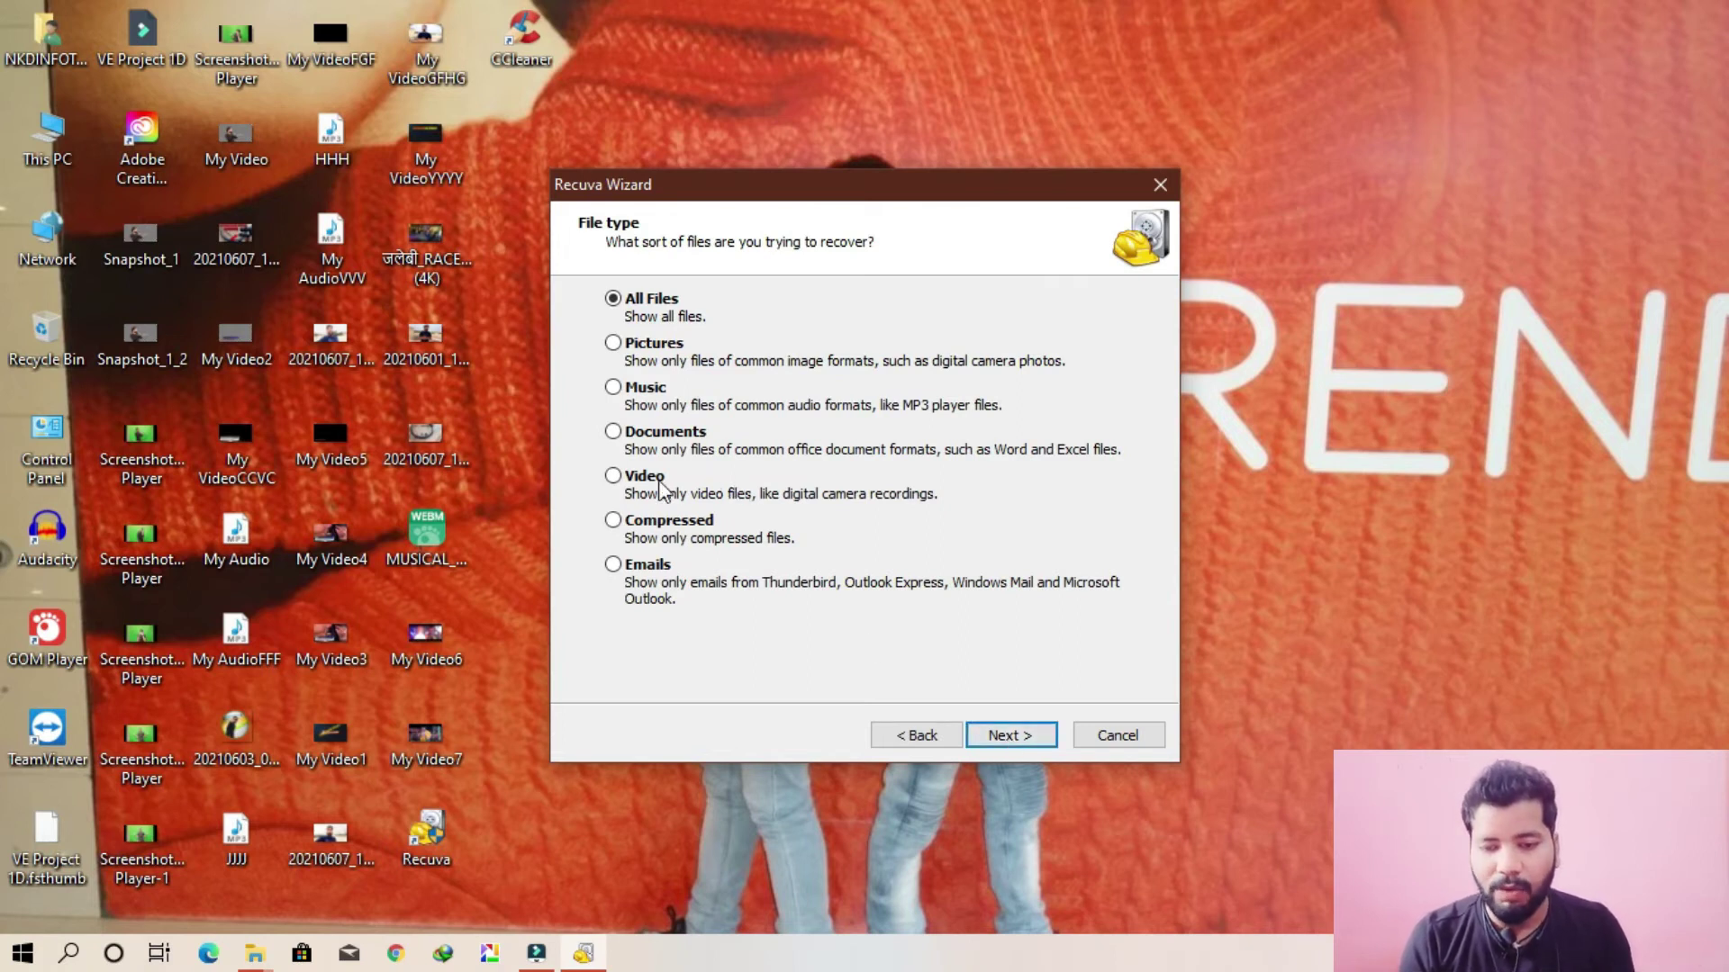
left_click(613, 479)
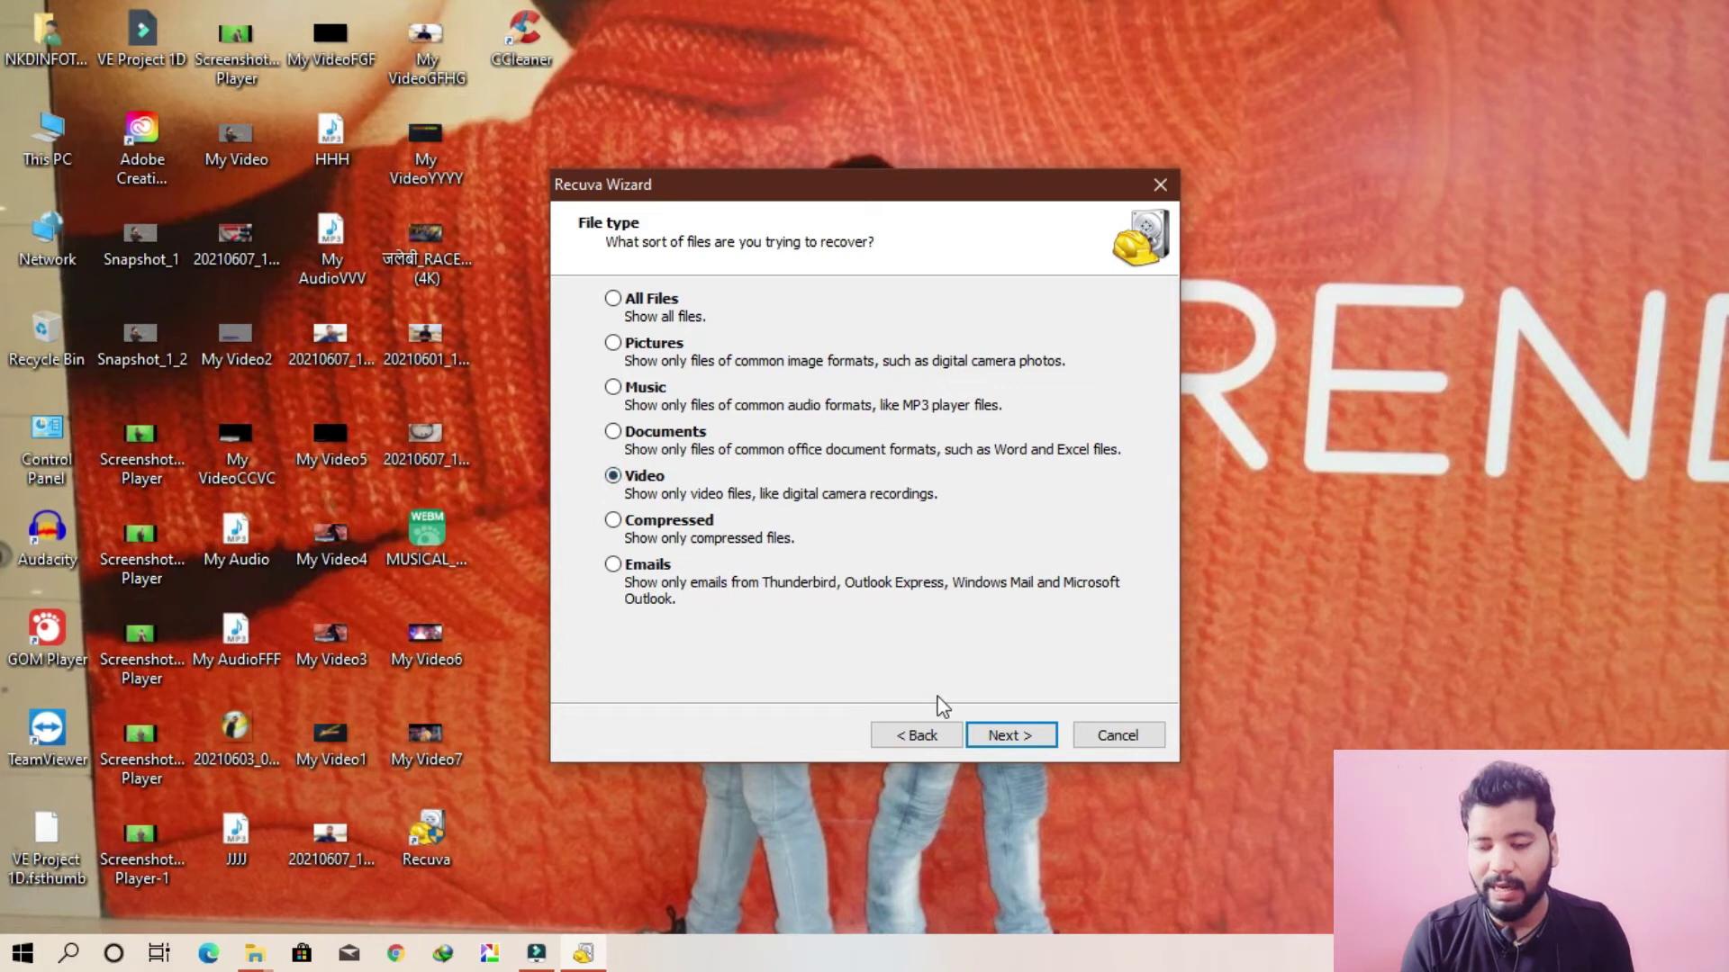
left_click(1001, 737)
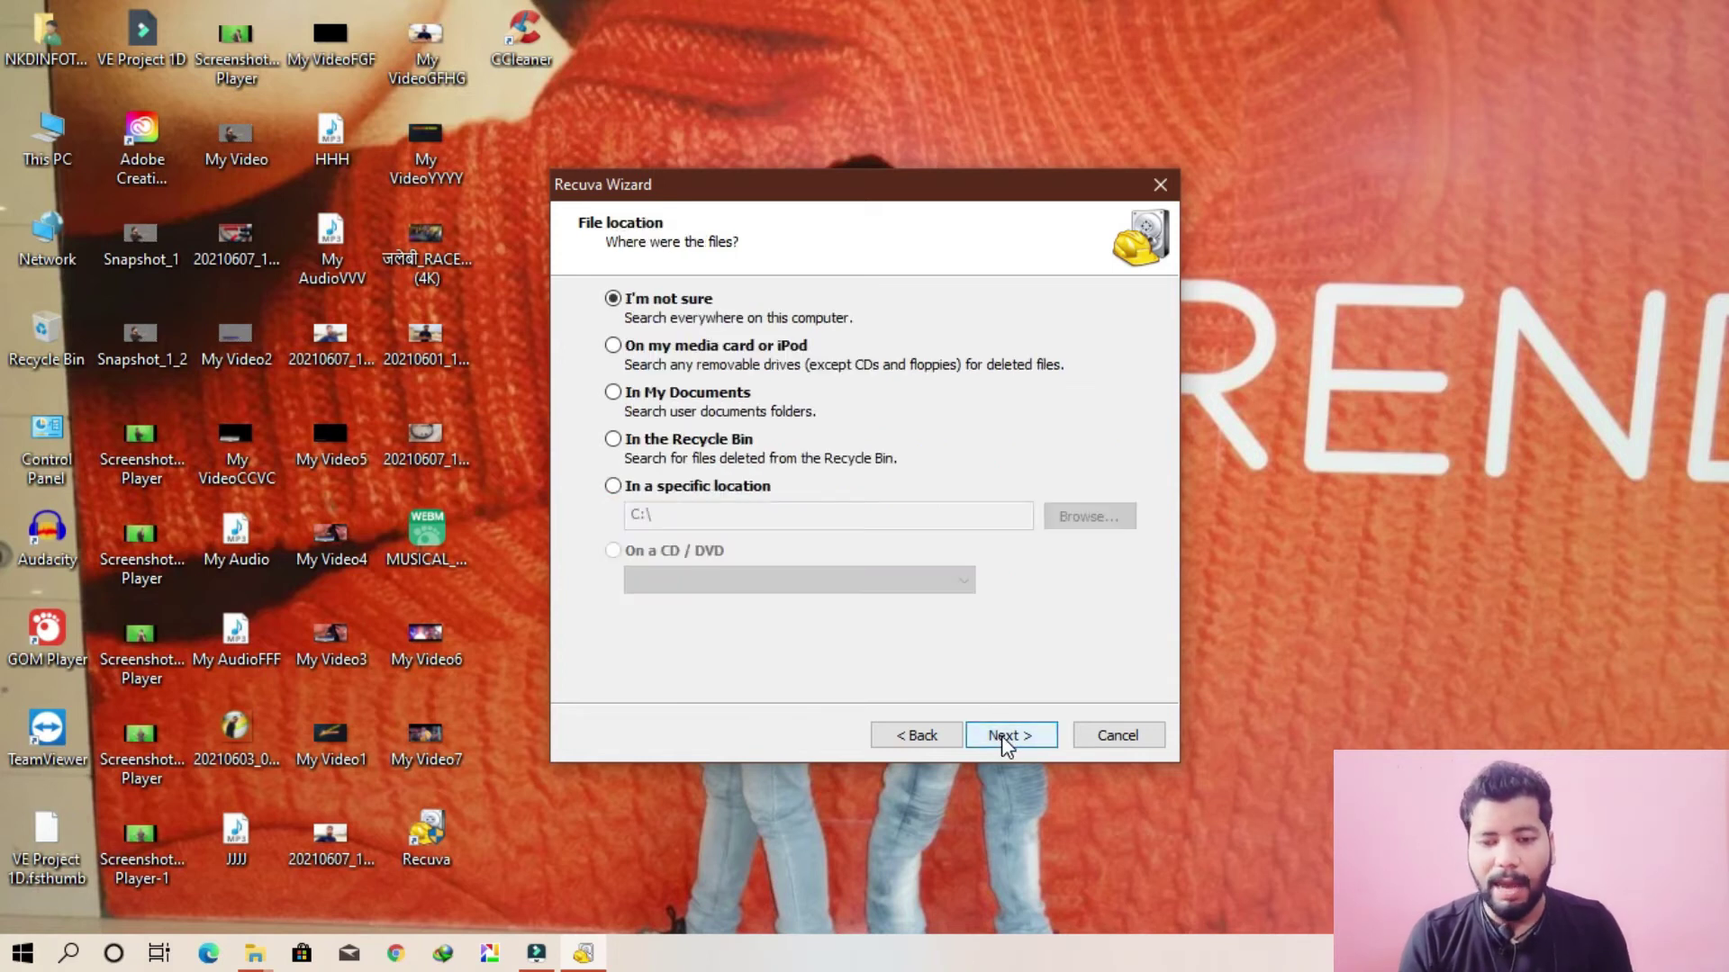
Set the wizard's file location to a specific location, the AUDIO AND IMAGE (E:) drive.
left_click(613, 486)
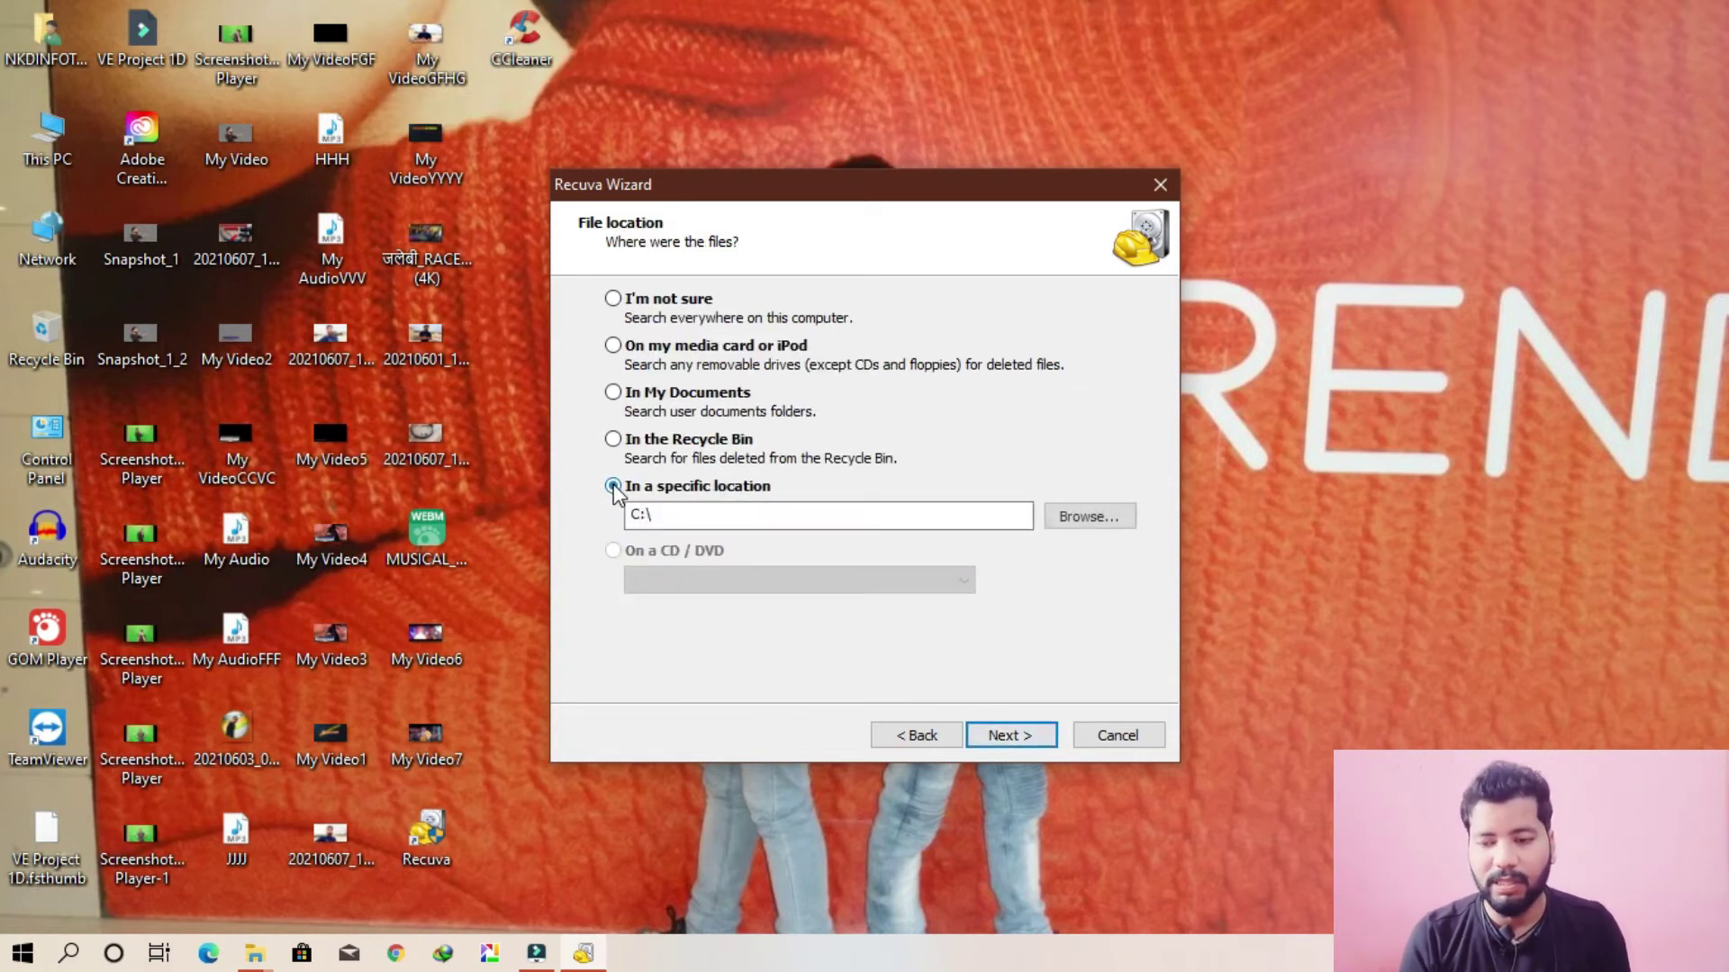
left_click(1093, 518)
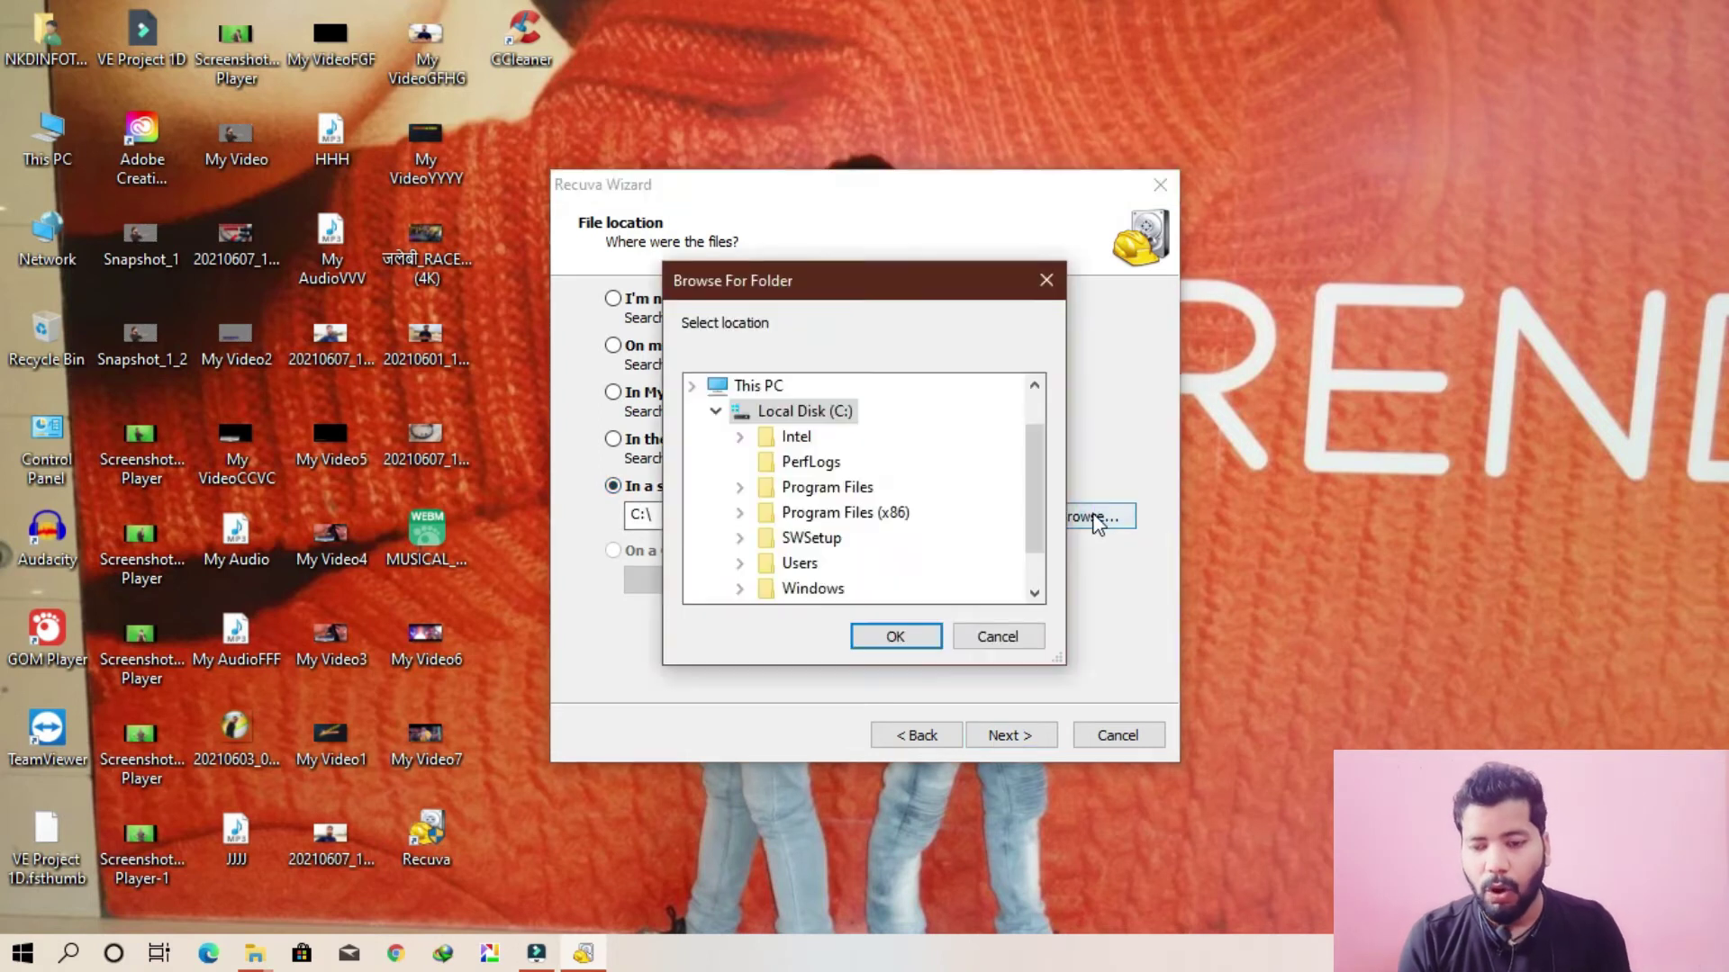
left_click_drag(1033, 455, 1038, 530)
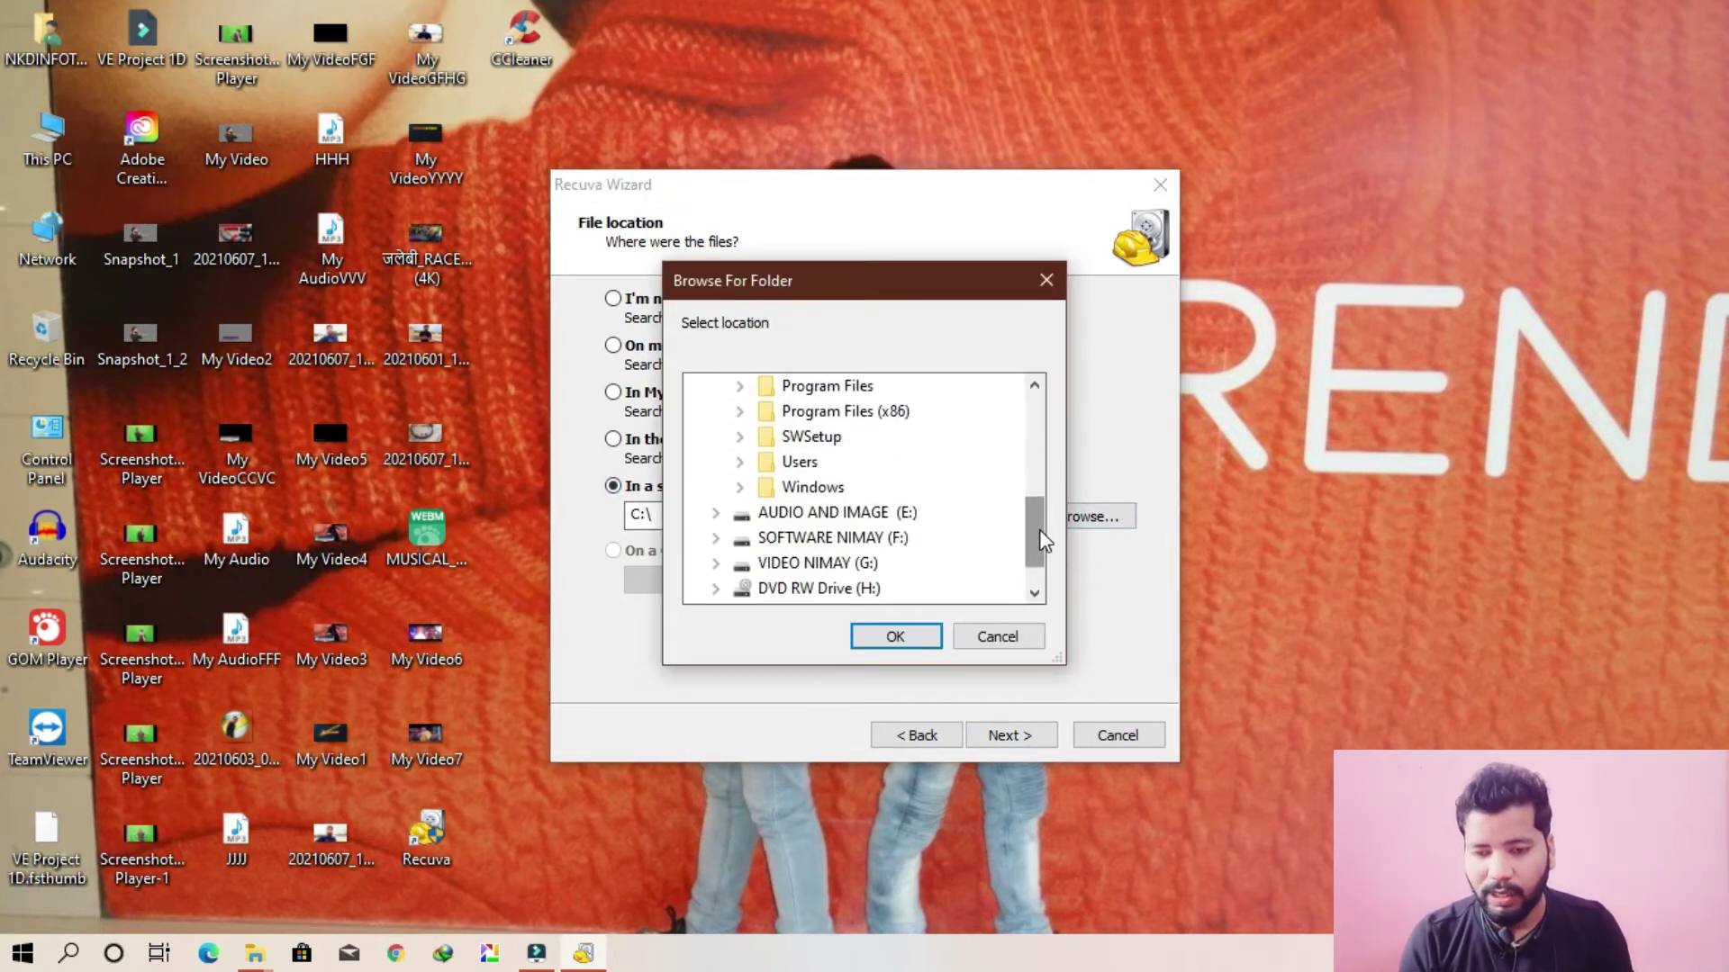
left_click(789, 514)
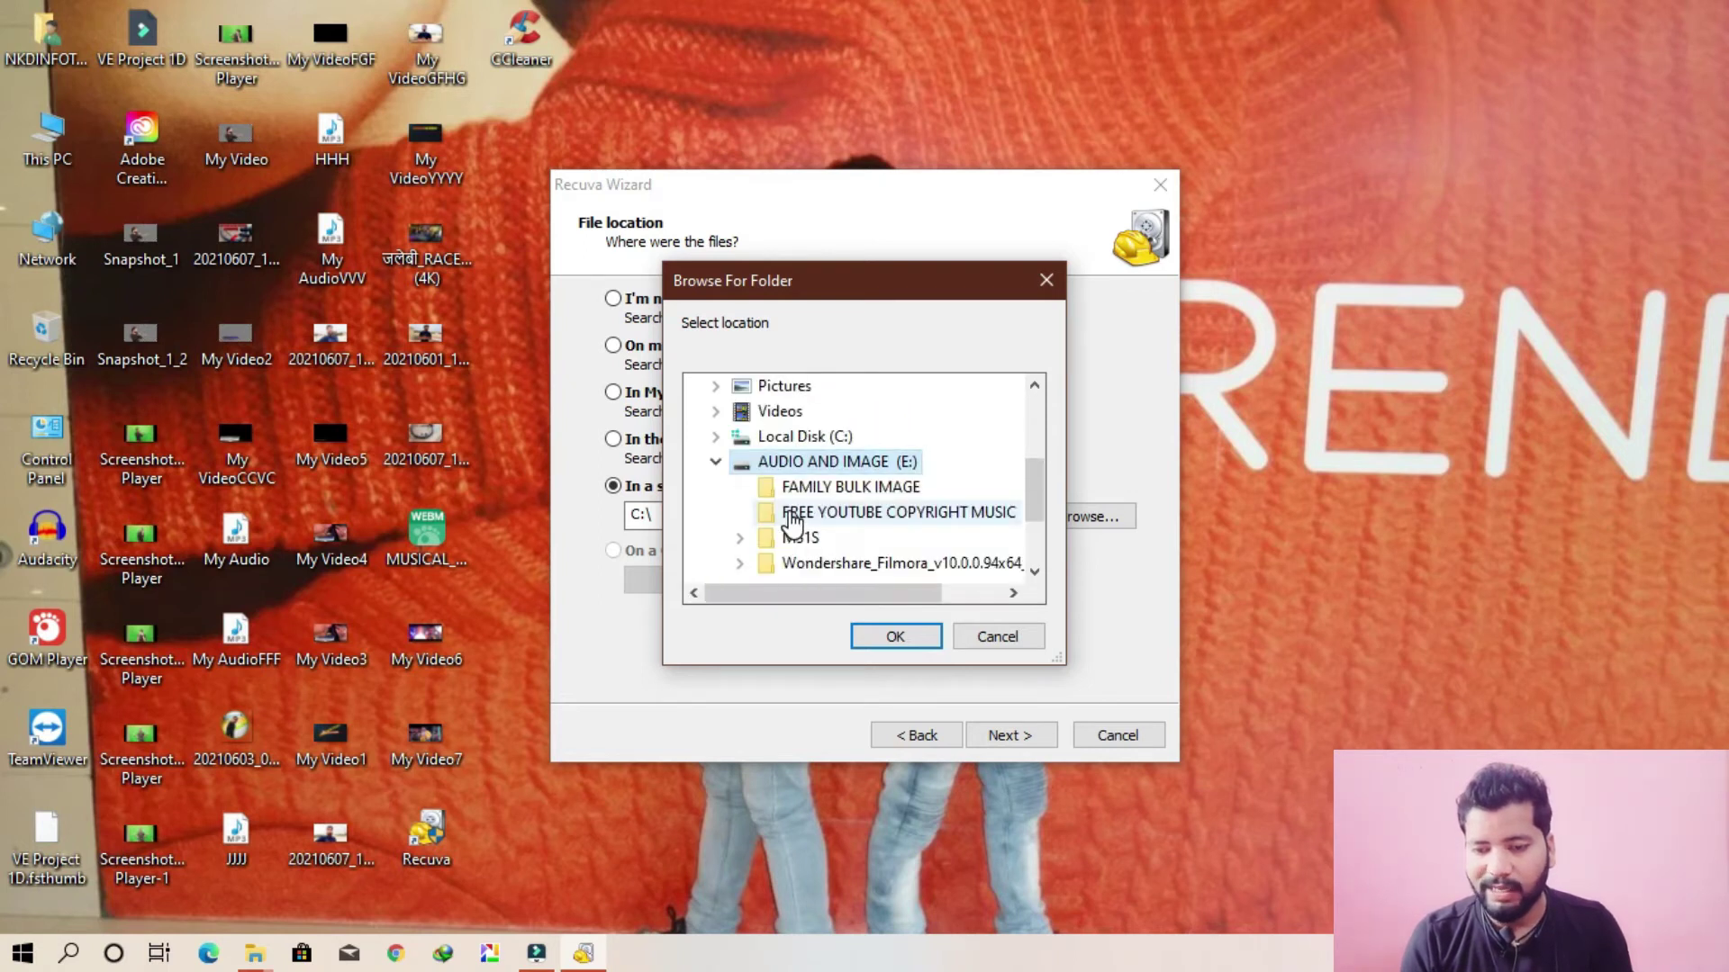
left_click(895, 637)
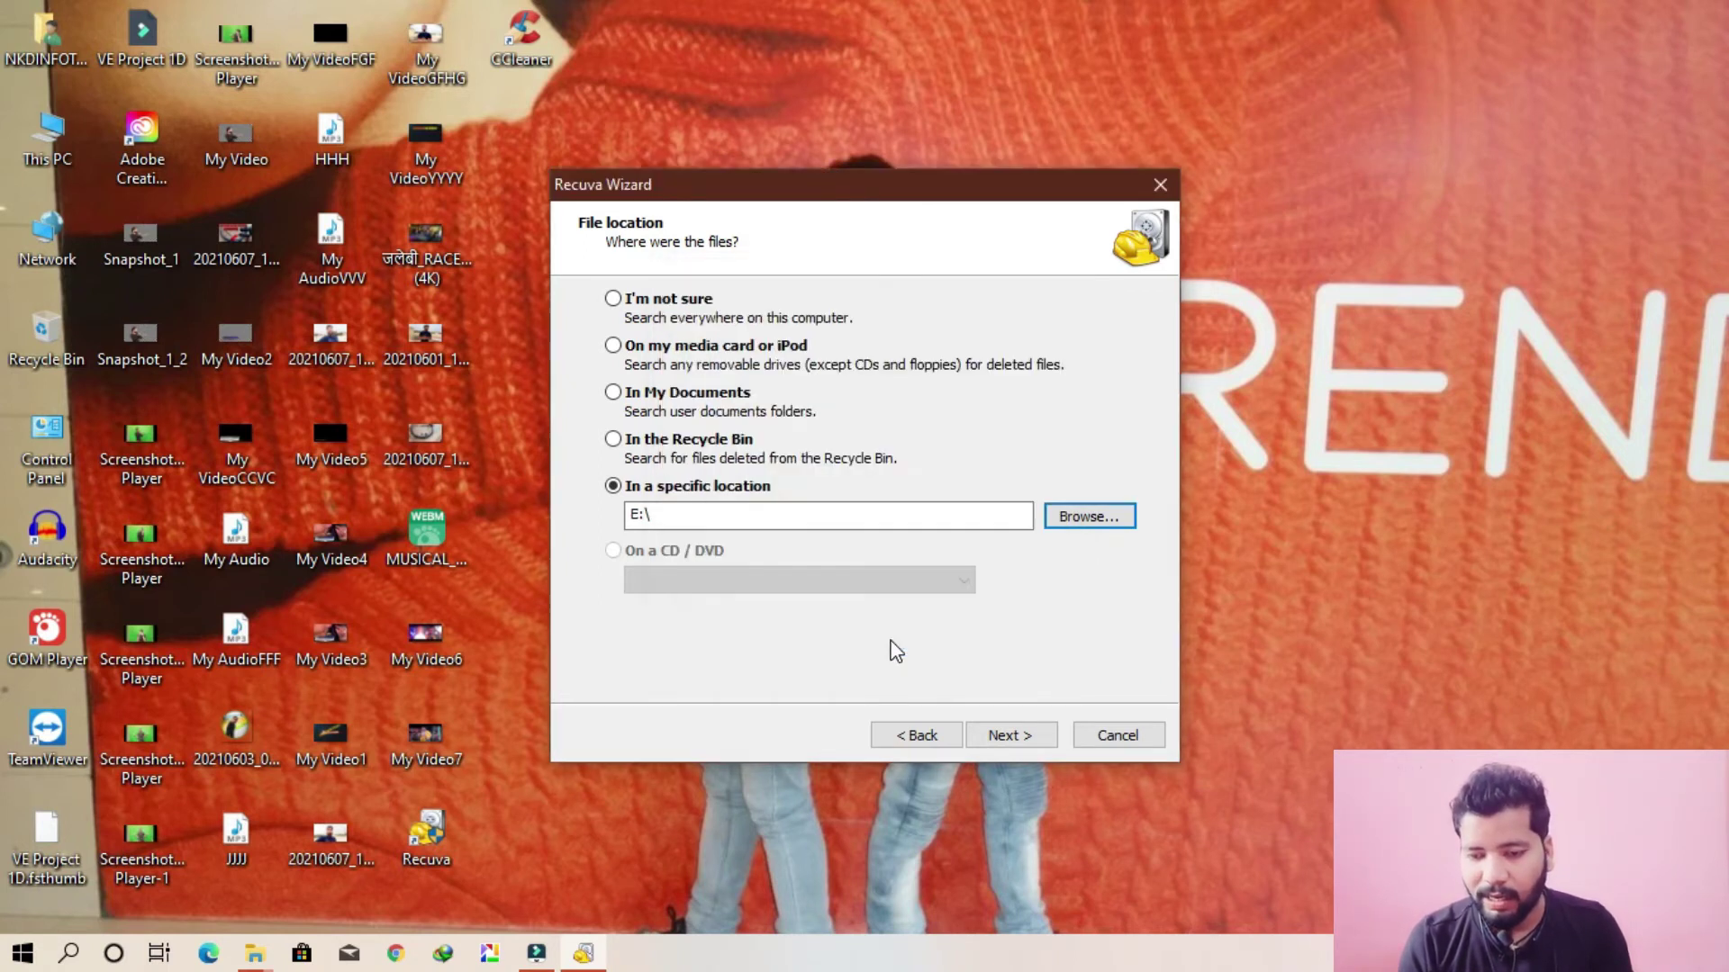
Start the wizard's search for deleted videos without Deep Scan and maximize the results window.
left_click(1008, 735)
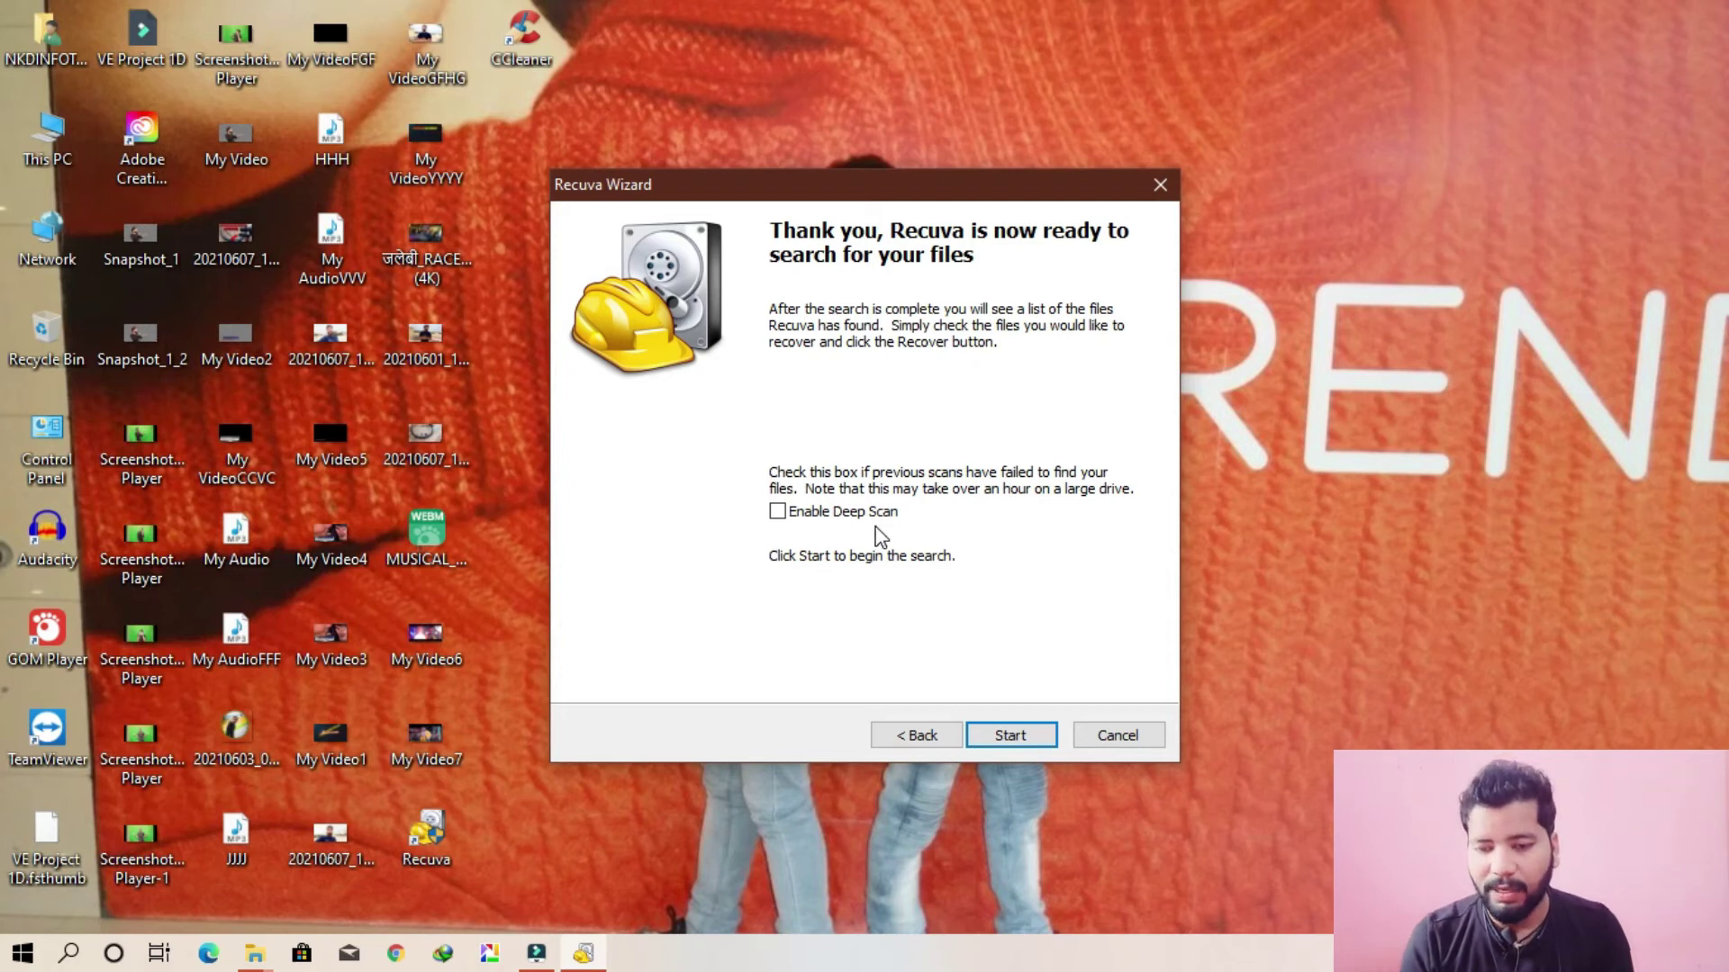
left_click(1002, 737)
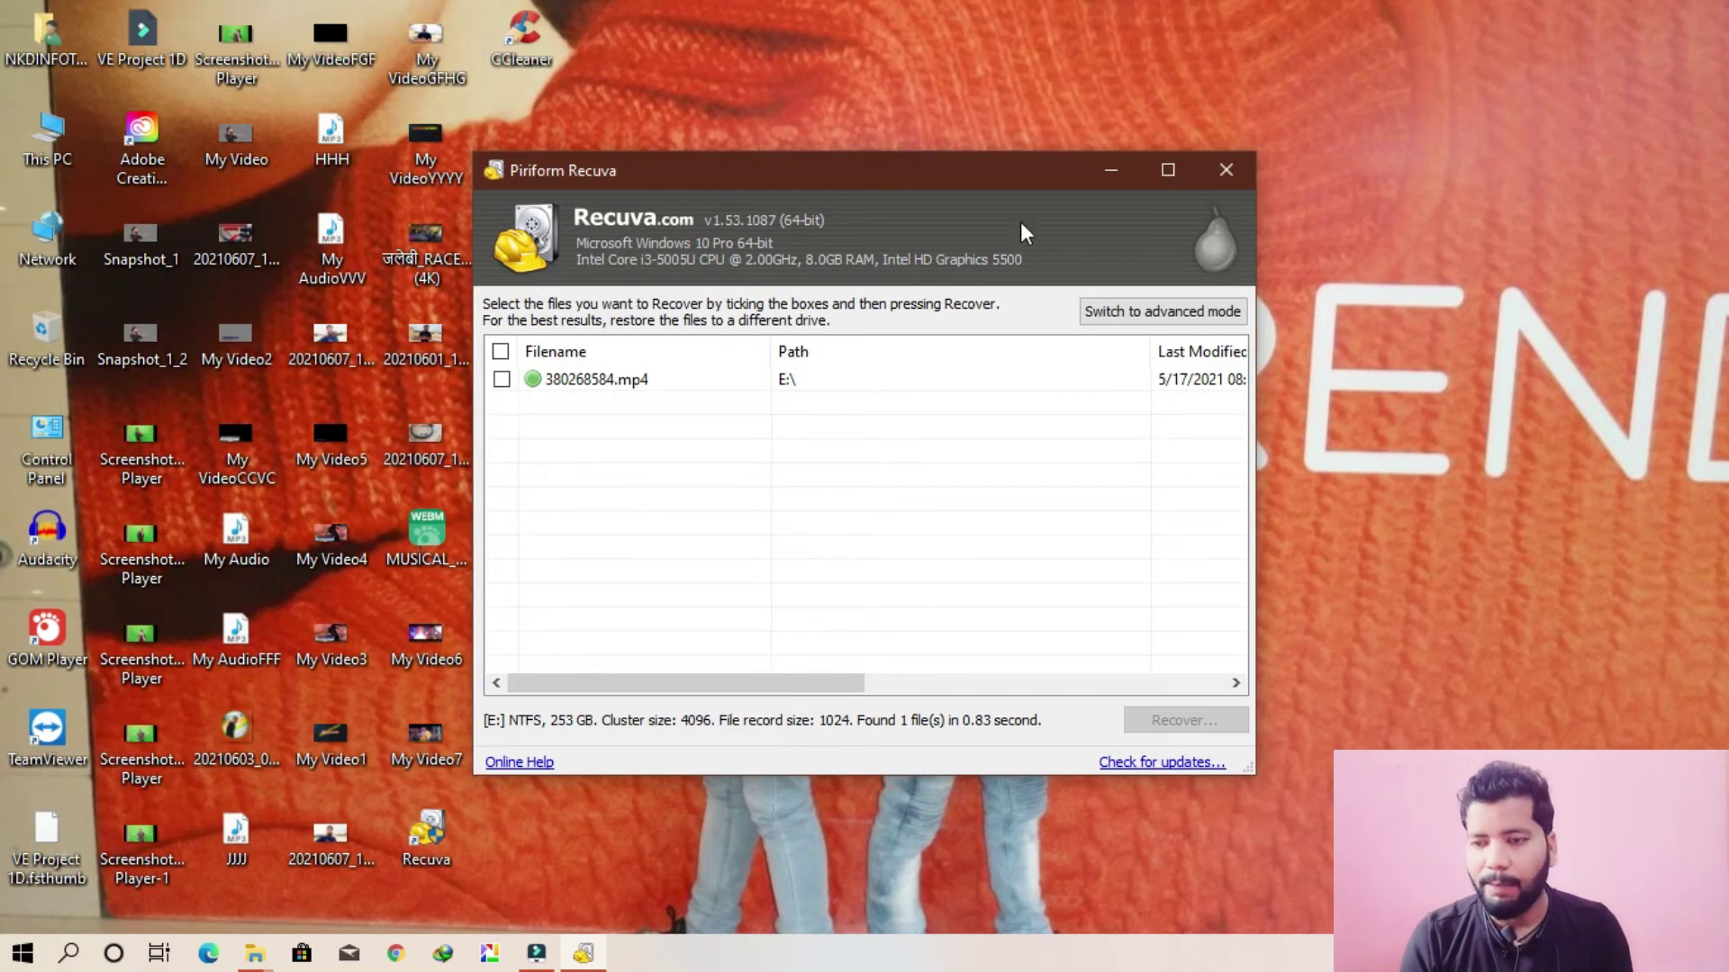
left_click(1167, 171)
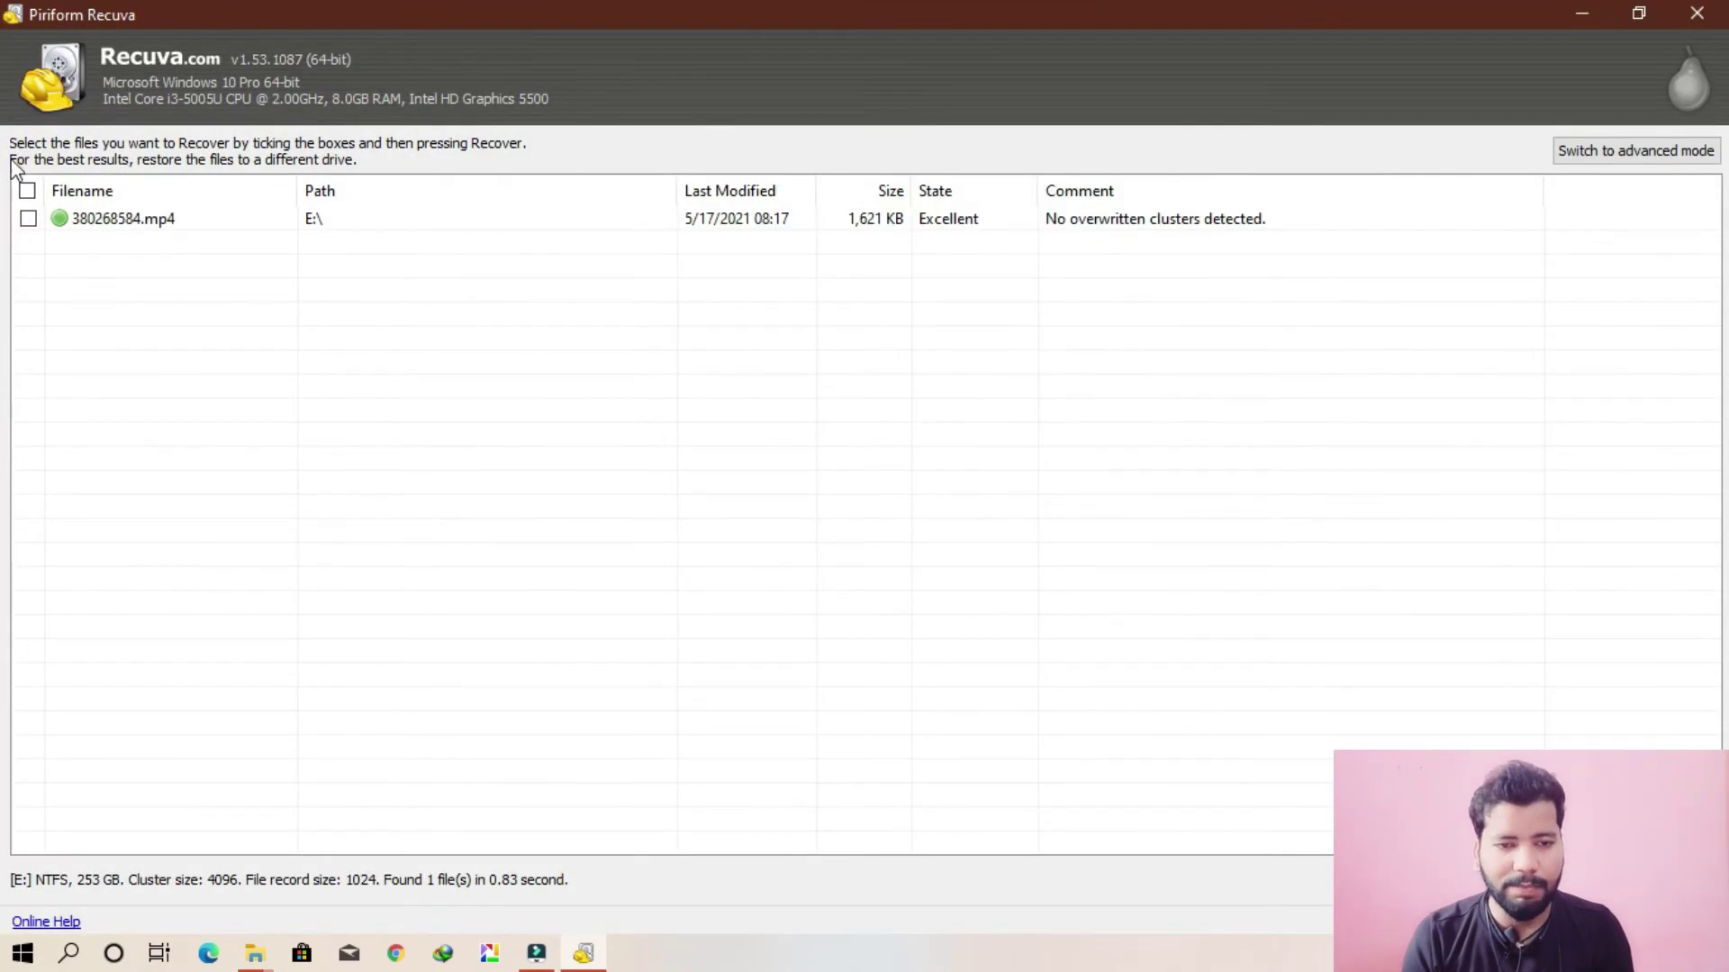
Recover 380268584.mp4 into the HHHHH folder on the G: drive and dismiss the completion message.
left_click(28, 219)
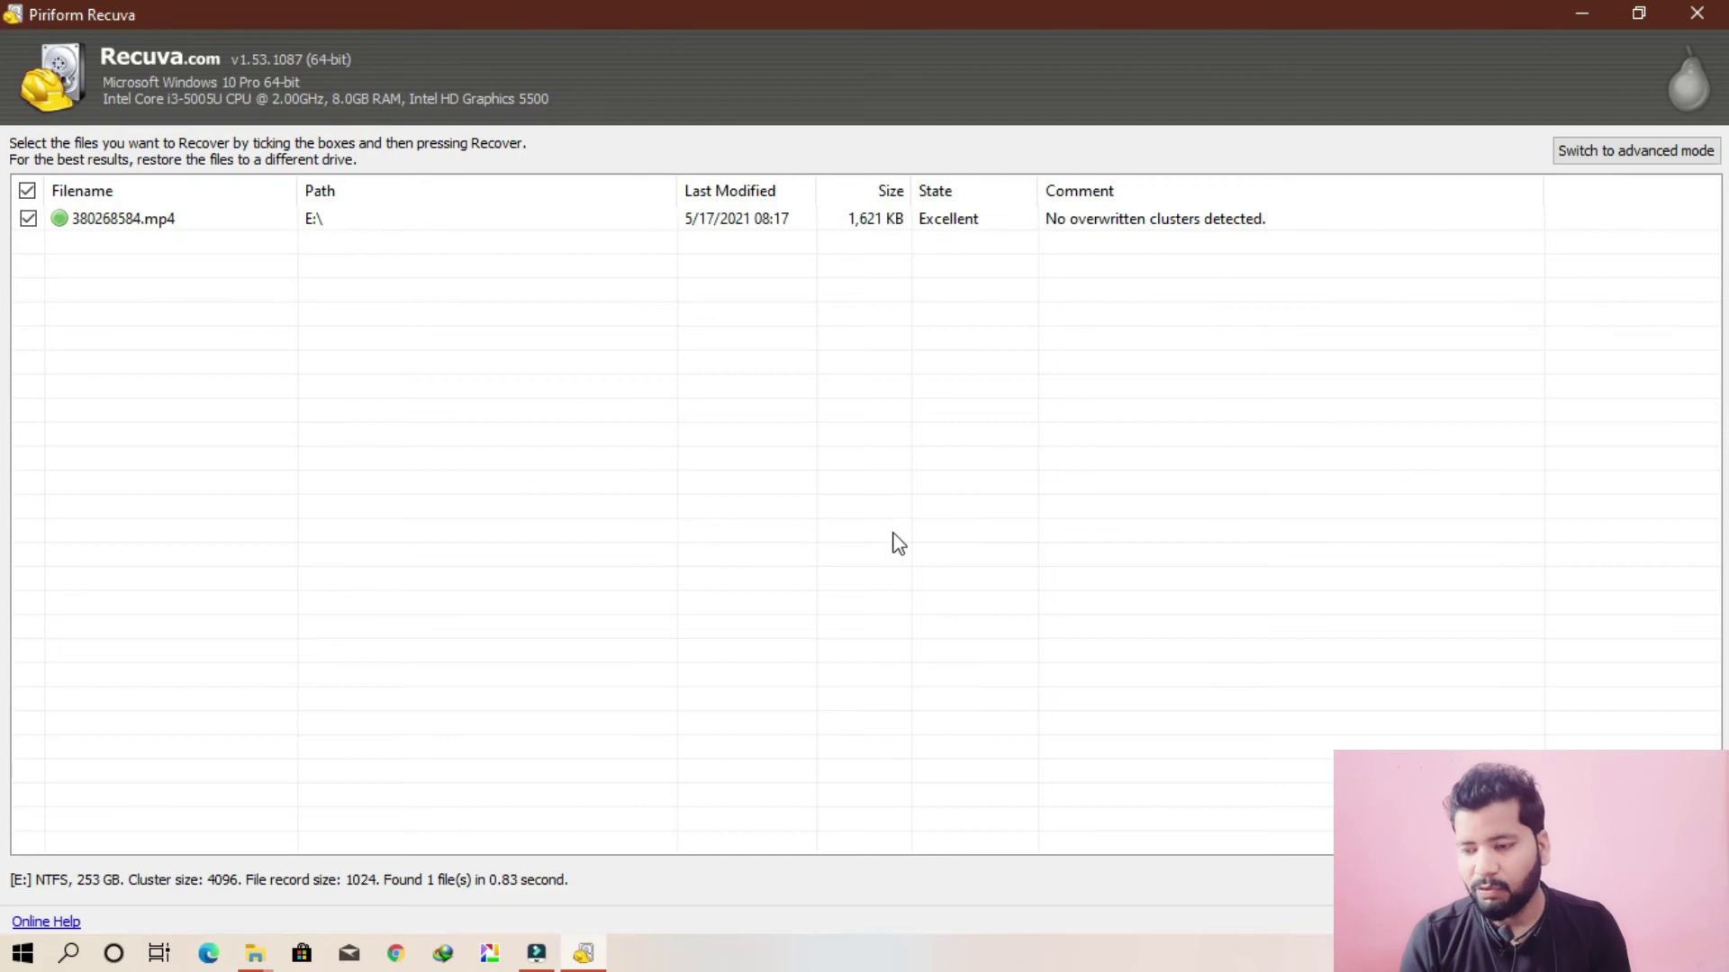
left_click(1656, 920)
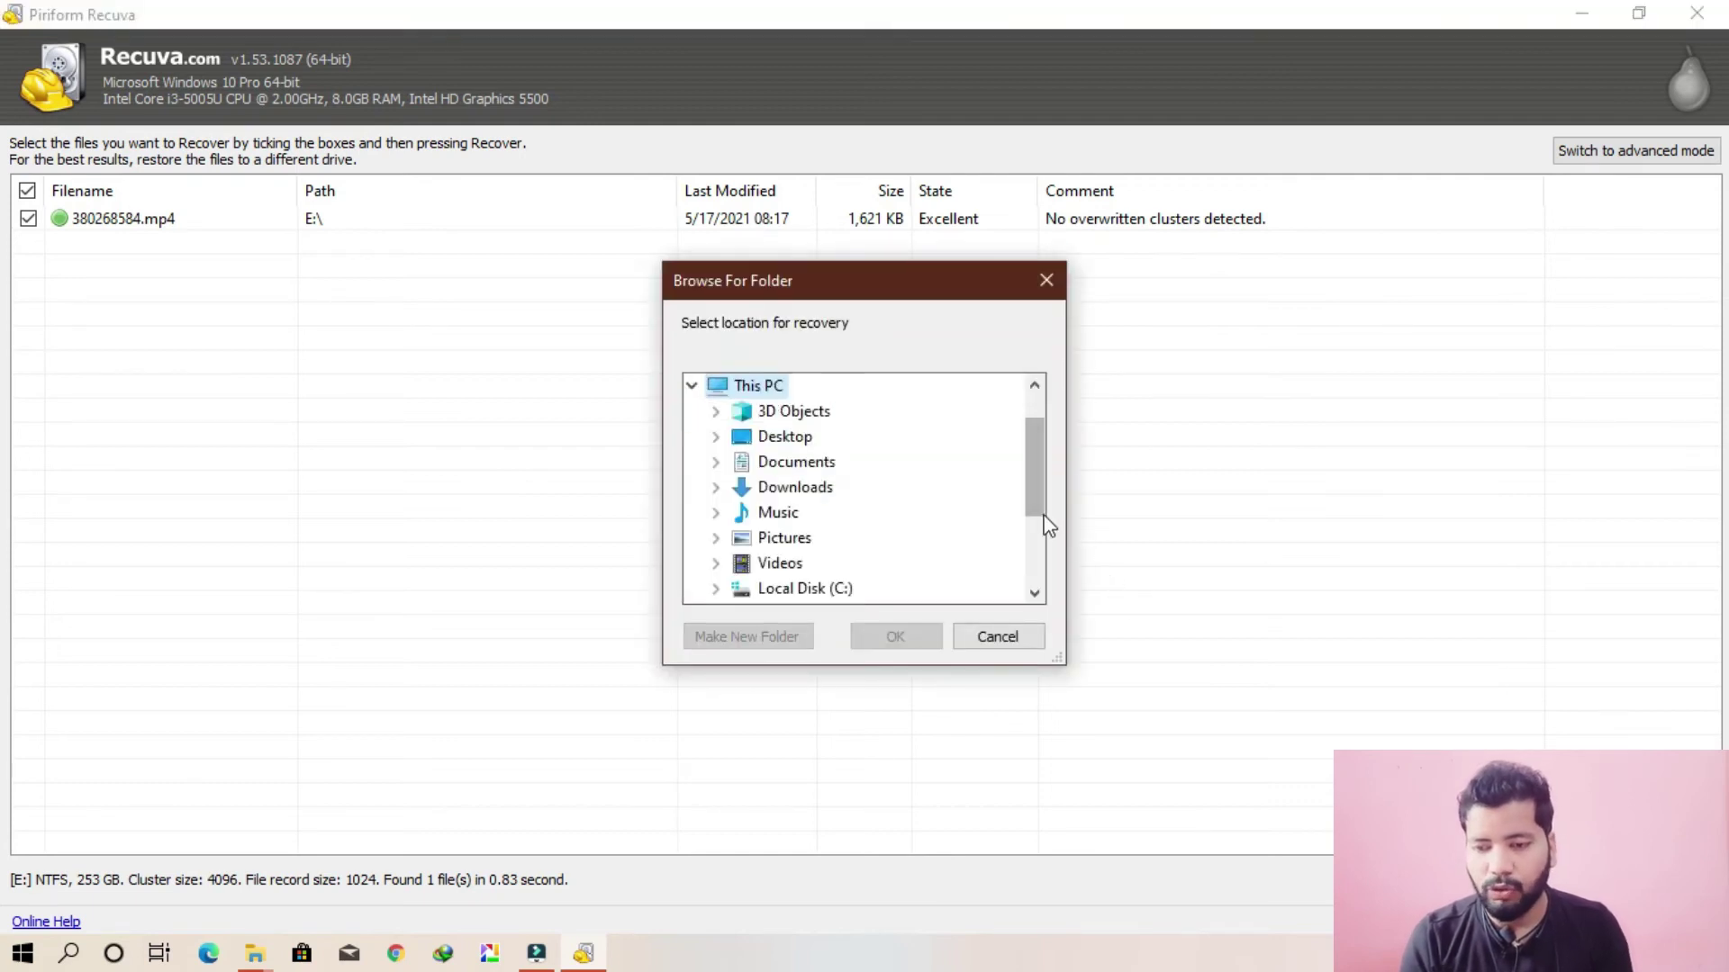
left_click_drag(1042, 482, 1038, 528)
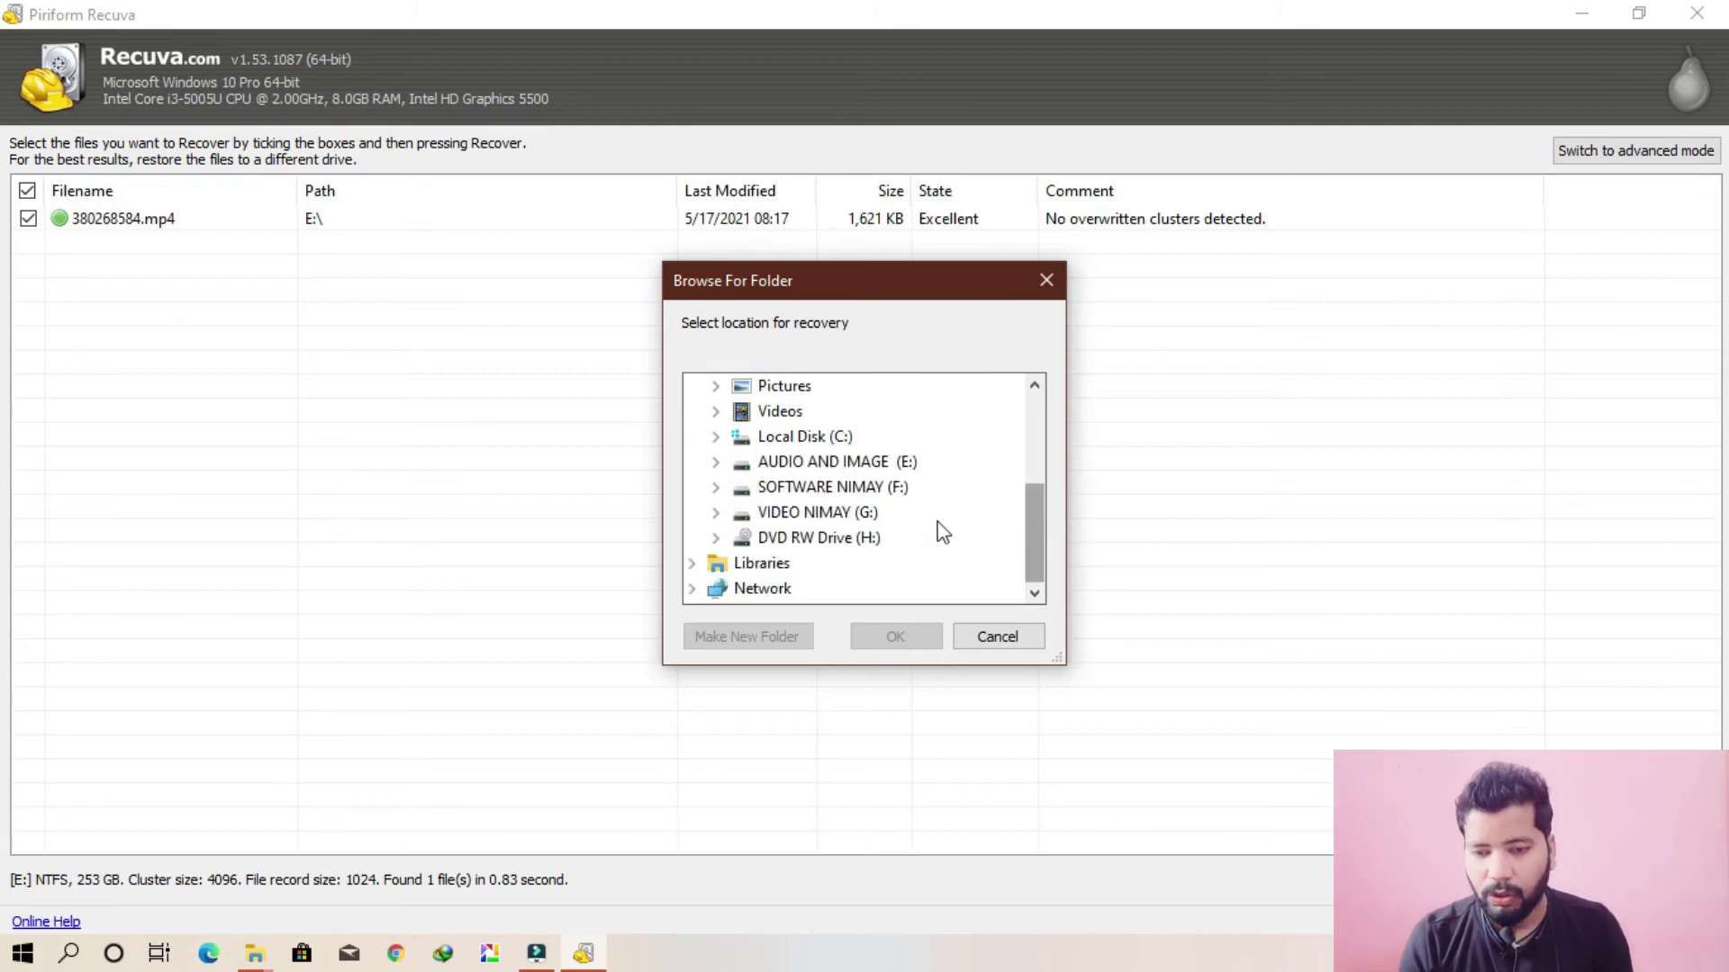
double_click(818, 515)
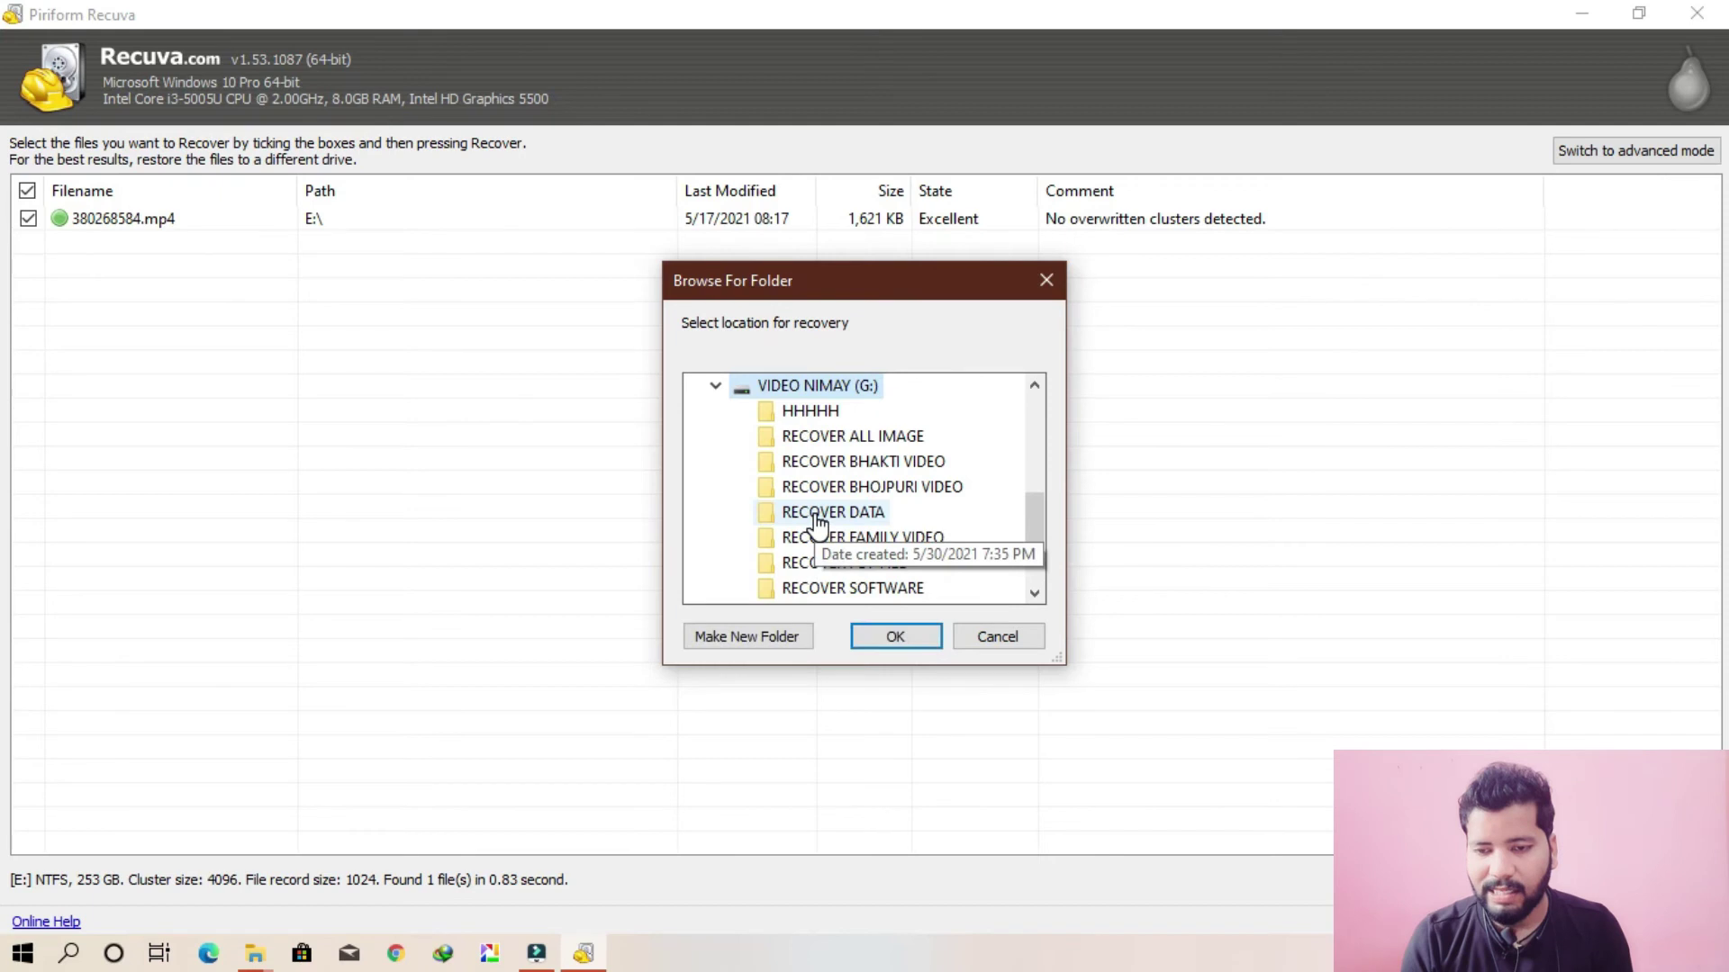
left_click(819, 419)
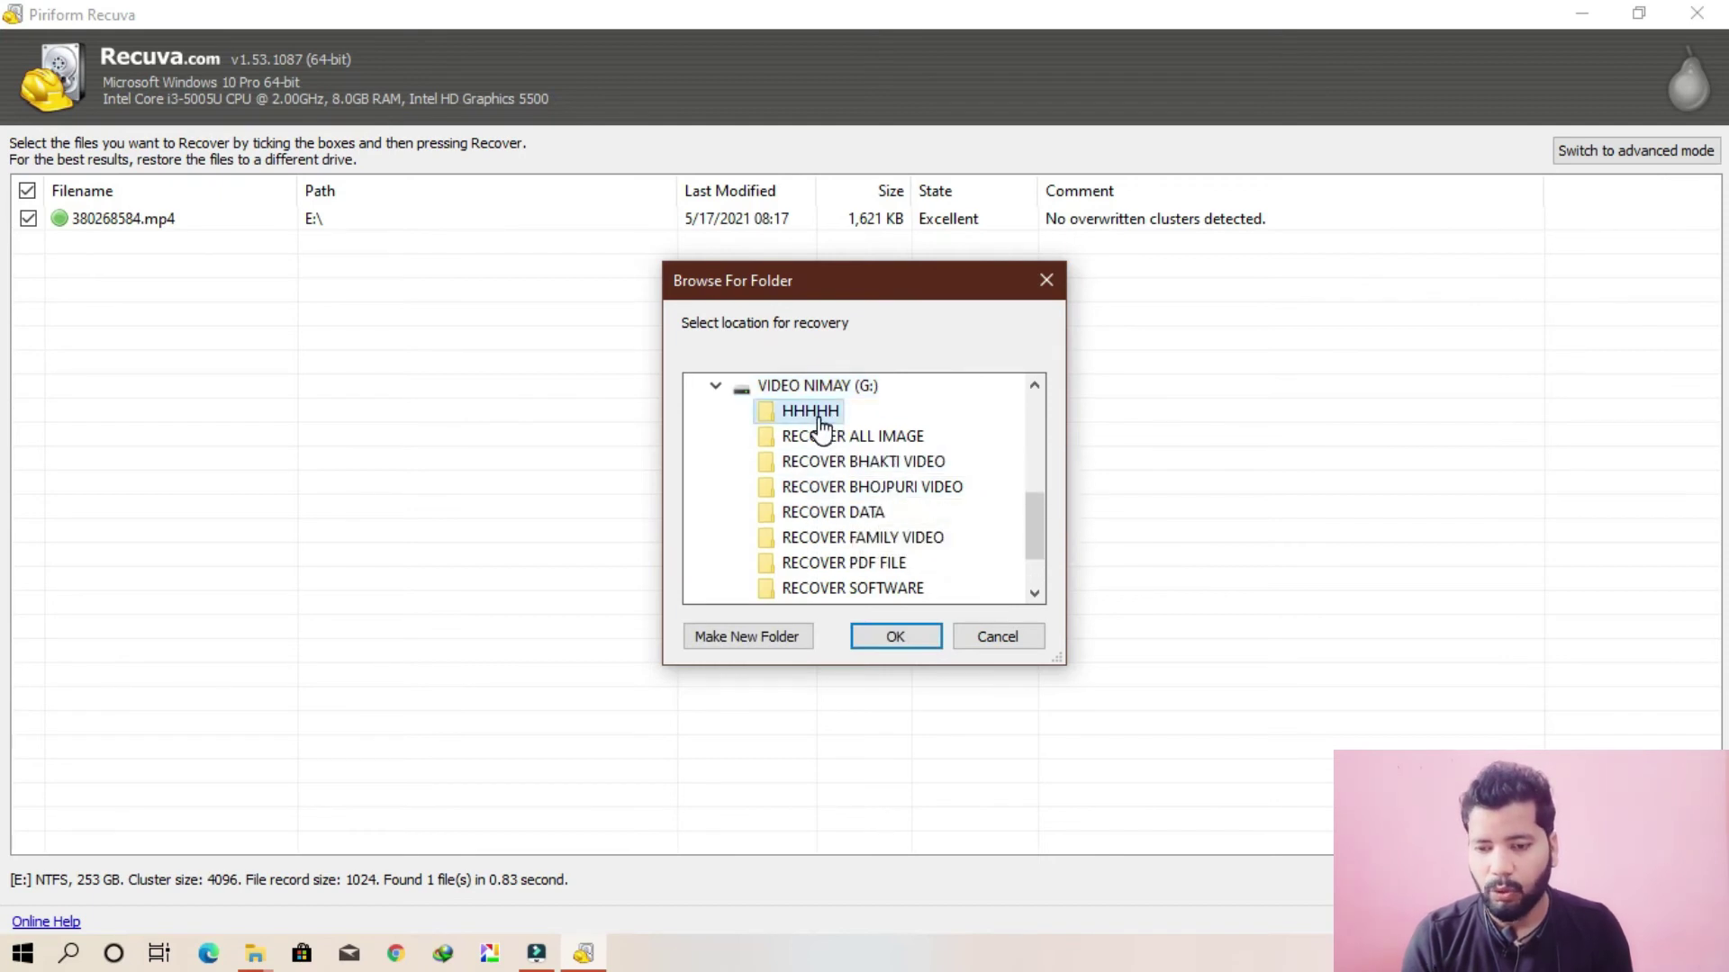
left_click(897, 643)
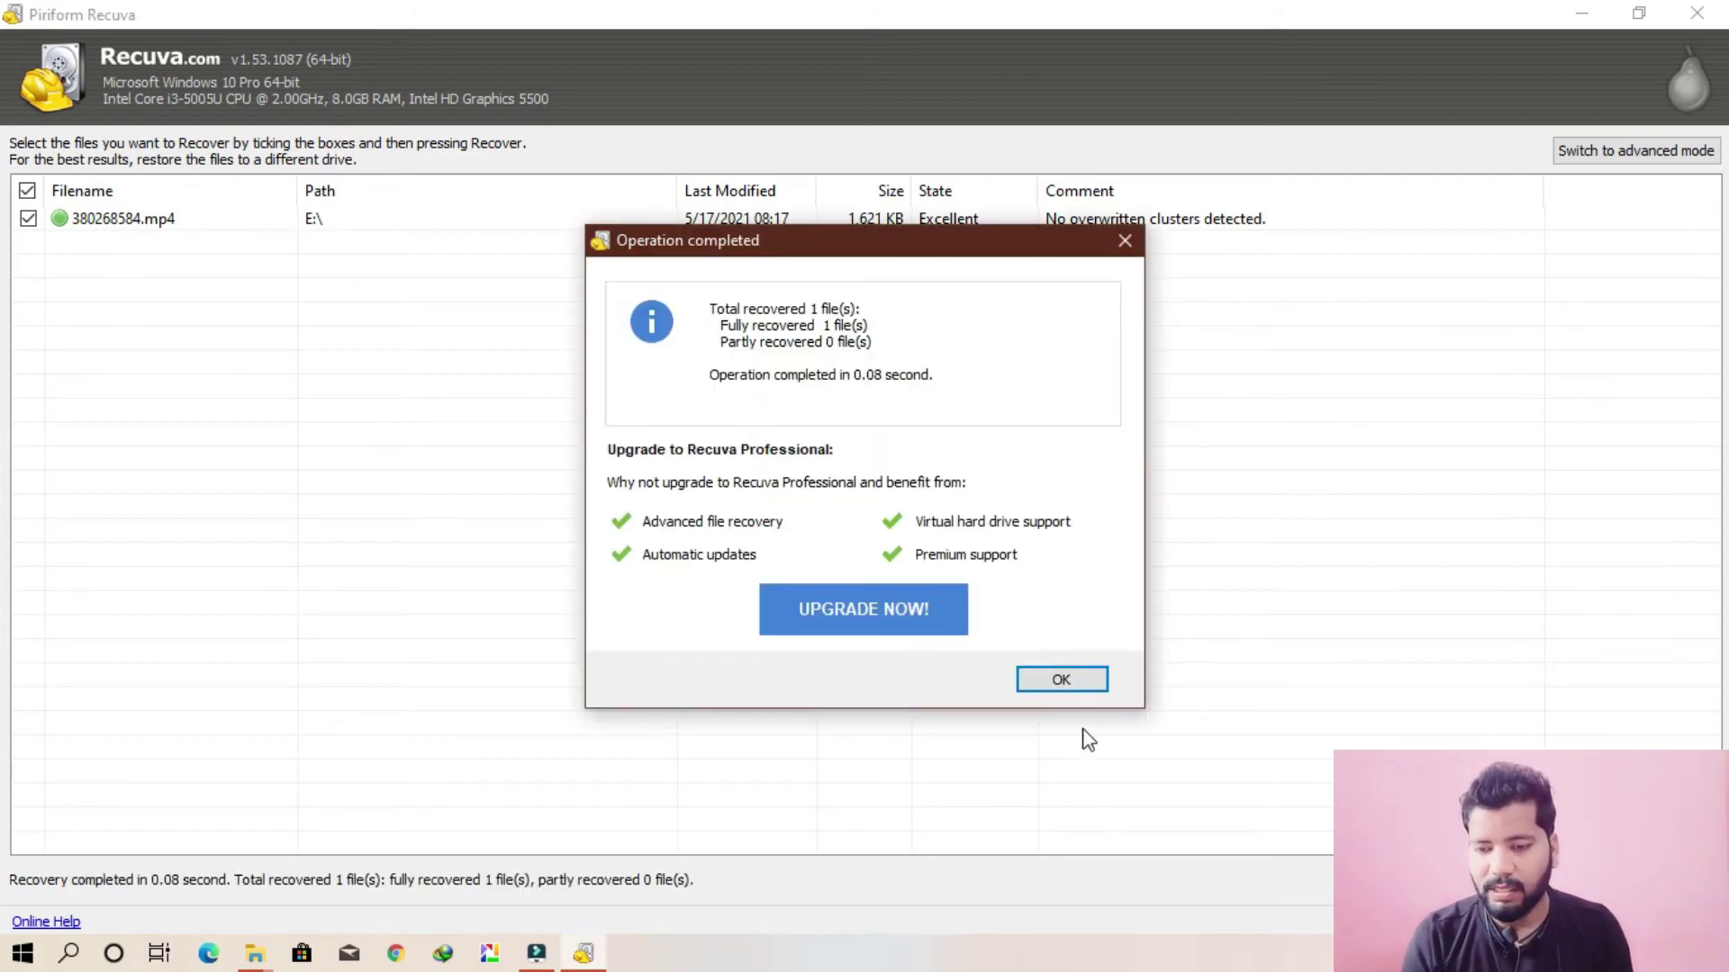
left_click(1068, 678)
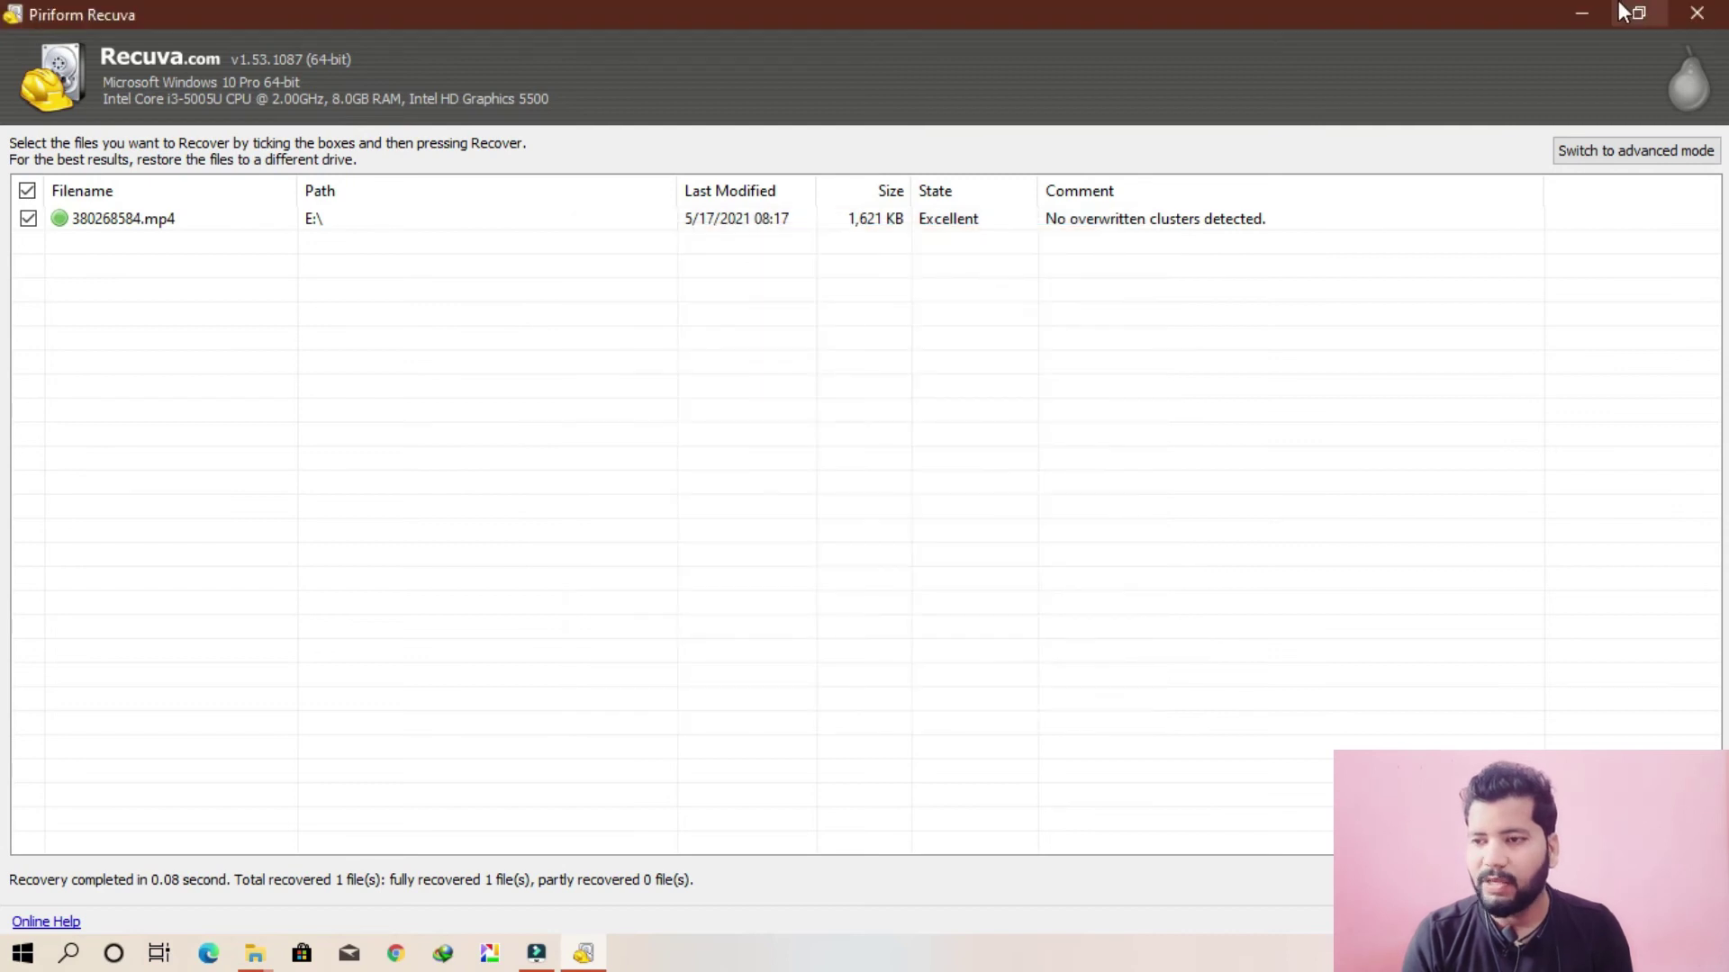
Minimize Recuva, open the HHHHH folder on the G: drive in File Explorer and select the recovered video 380268584.
left_click(1585, 9)
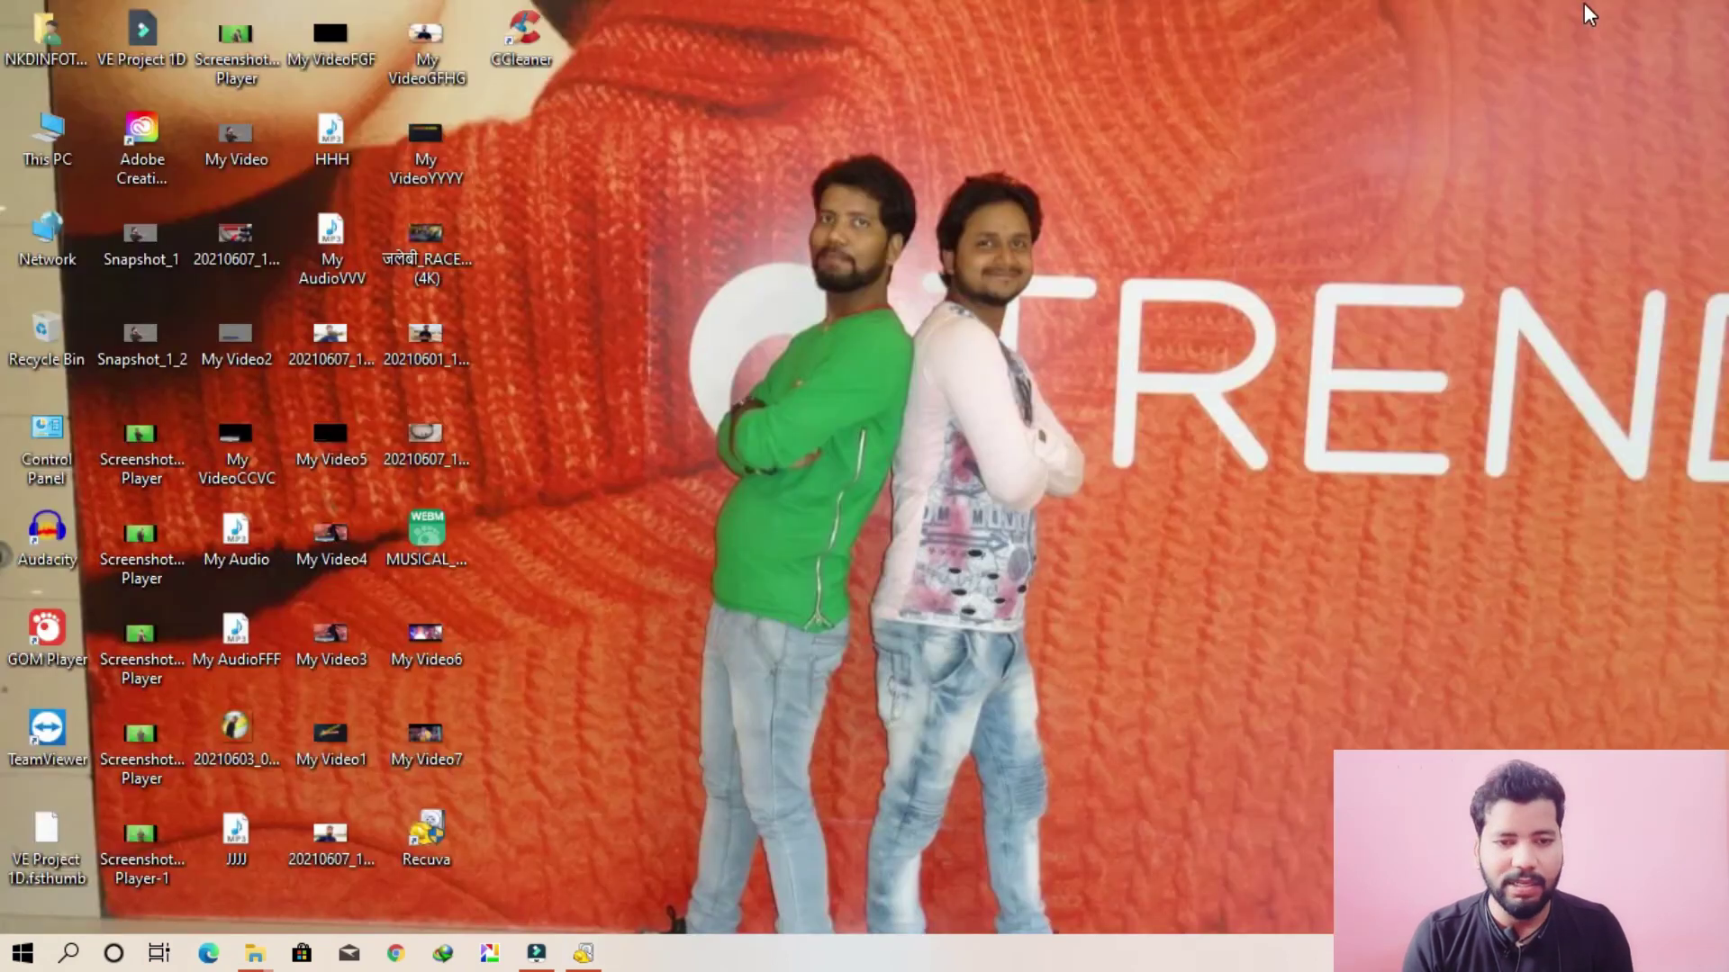
double_click(45, 133)
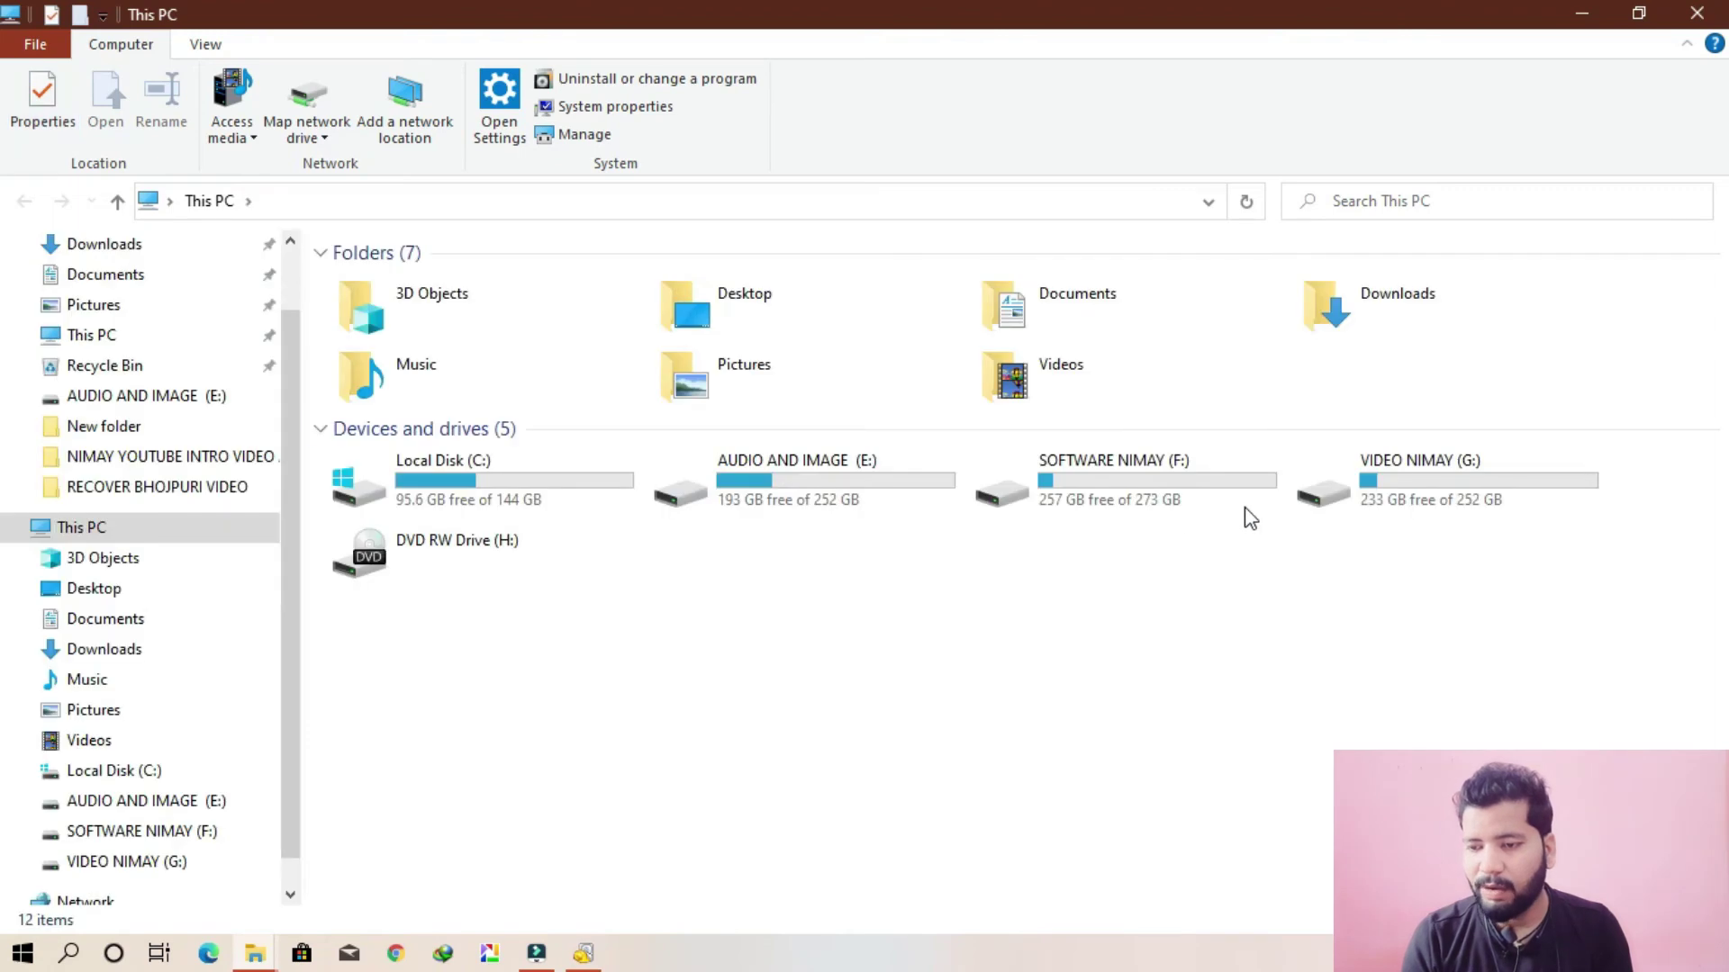
left_click(1418, 487)
double_click(1418, 487)
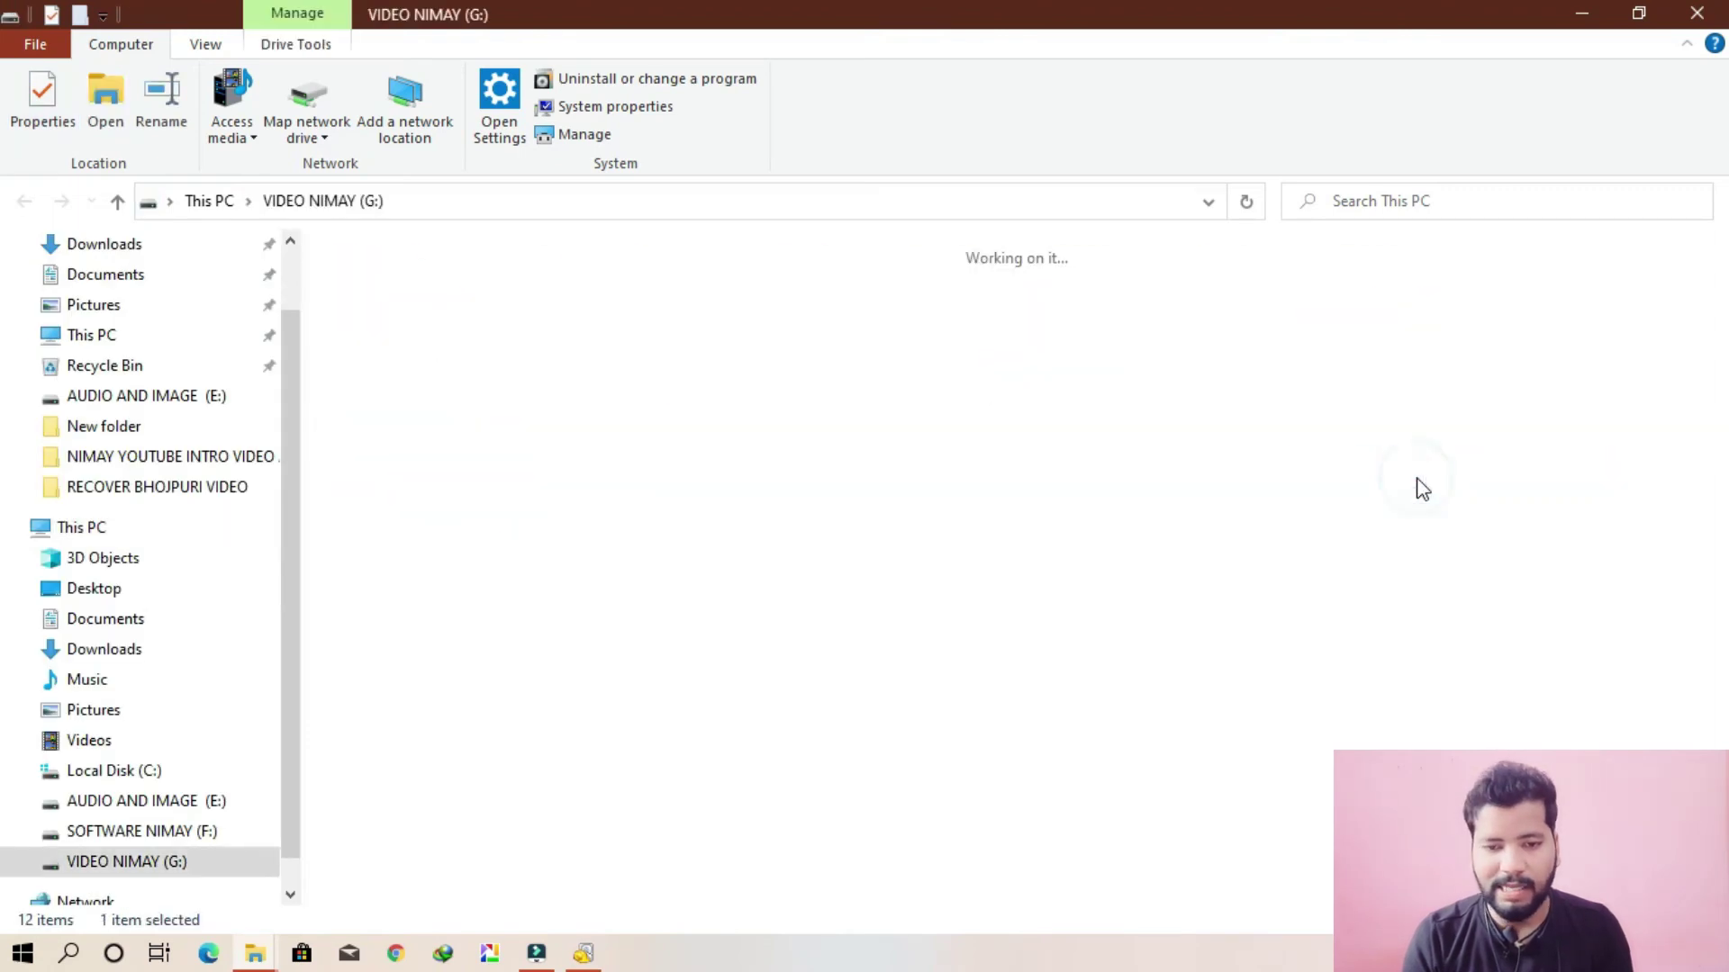
double_click(415, 344)
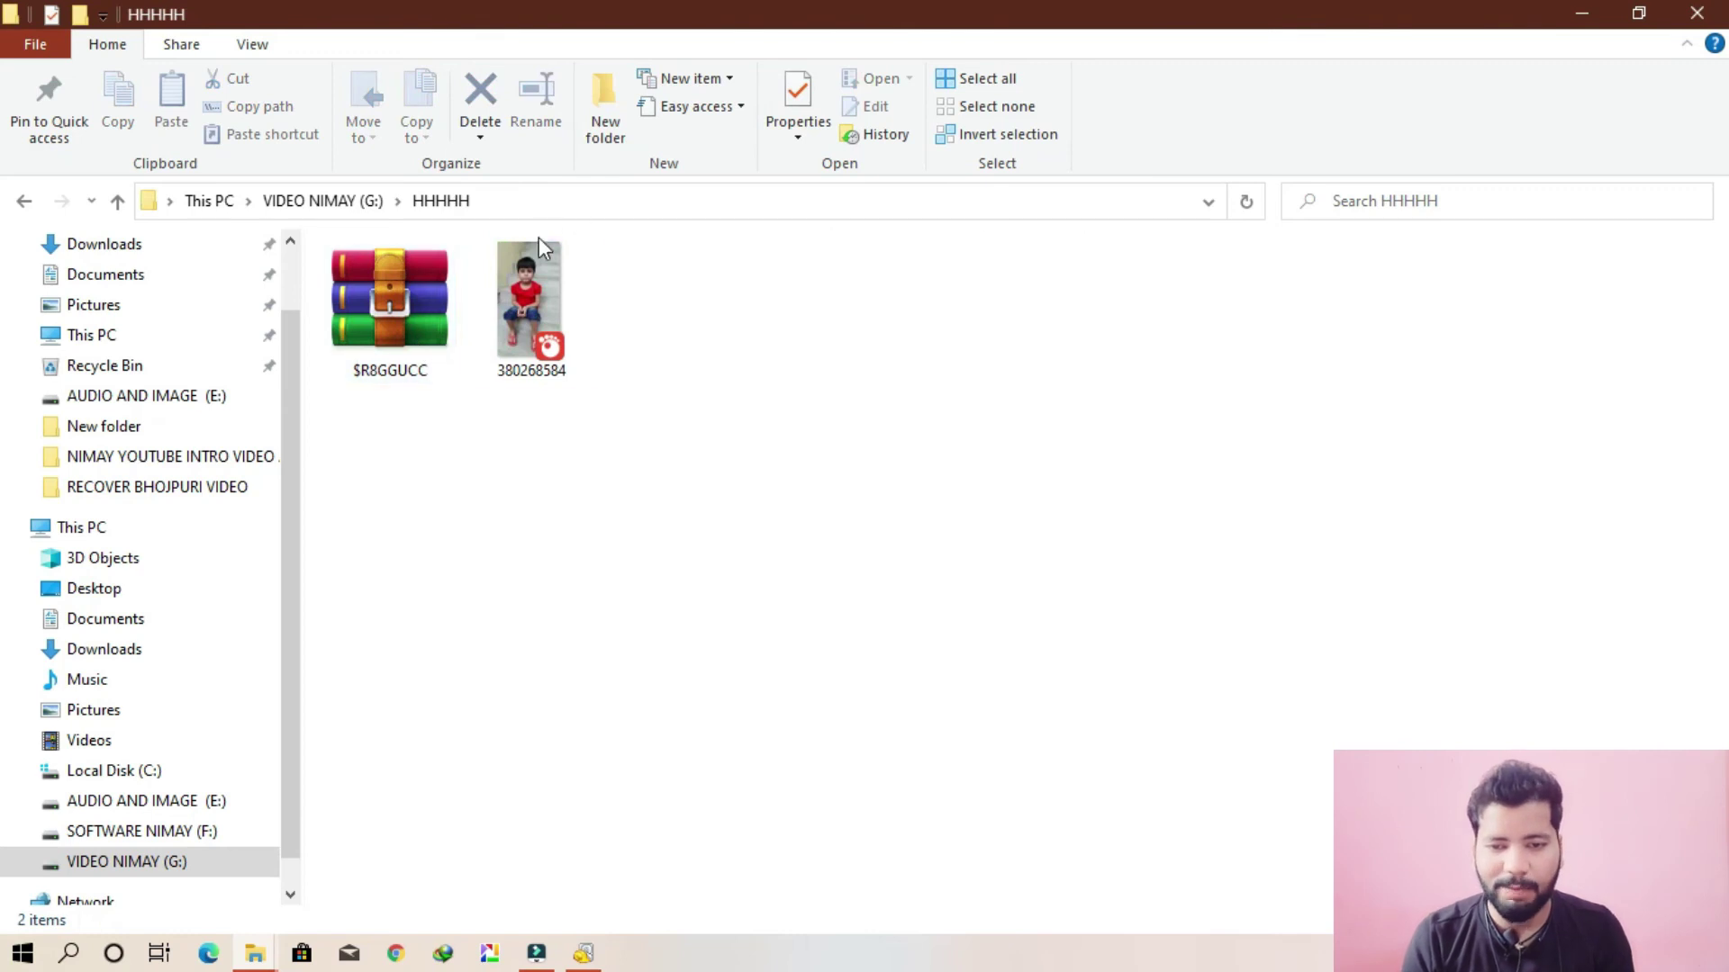
left_click(521, 297)
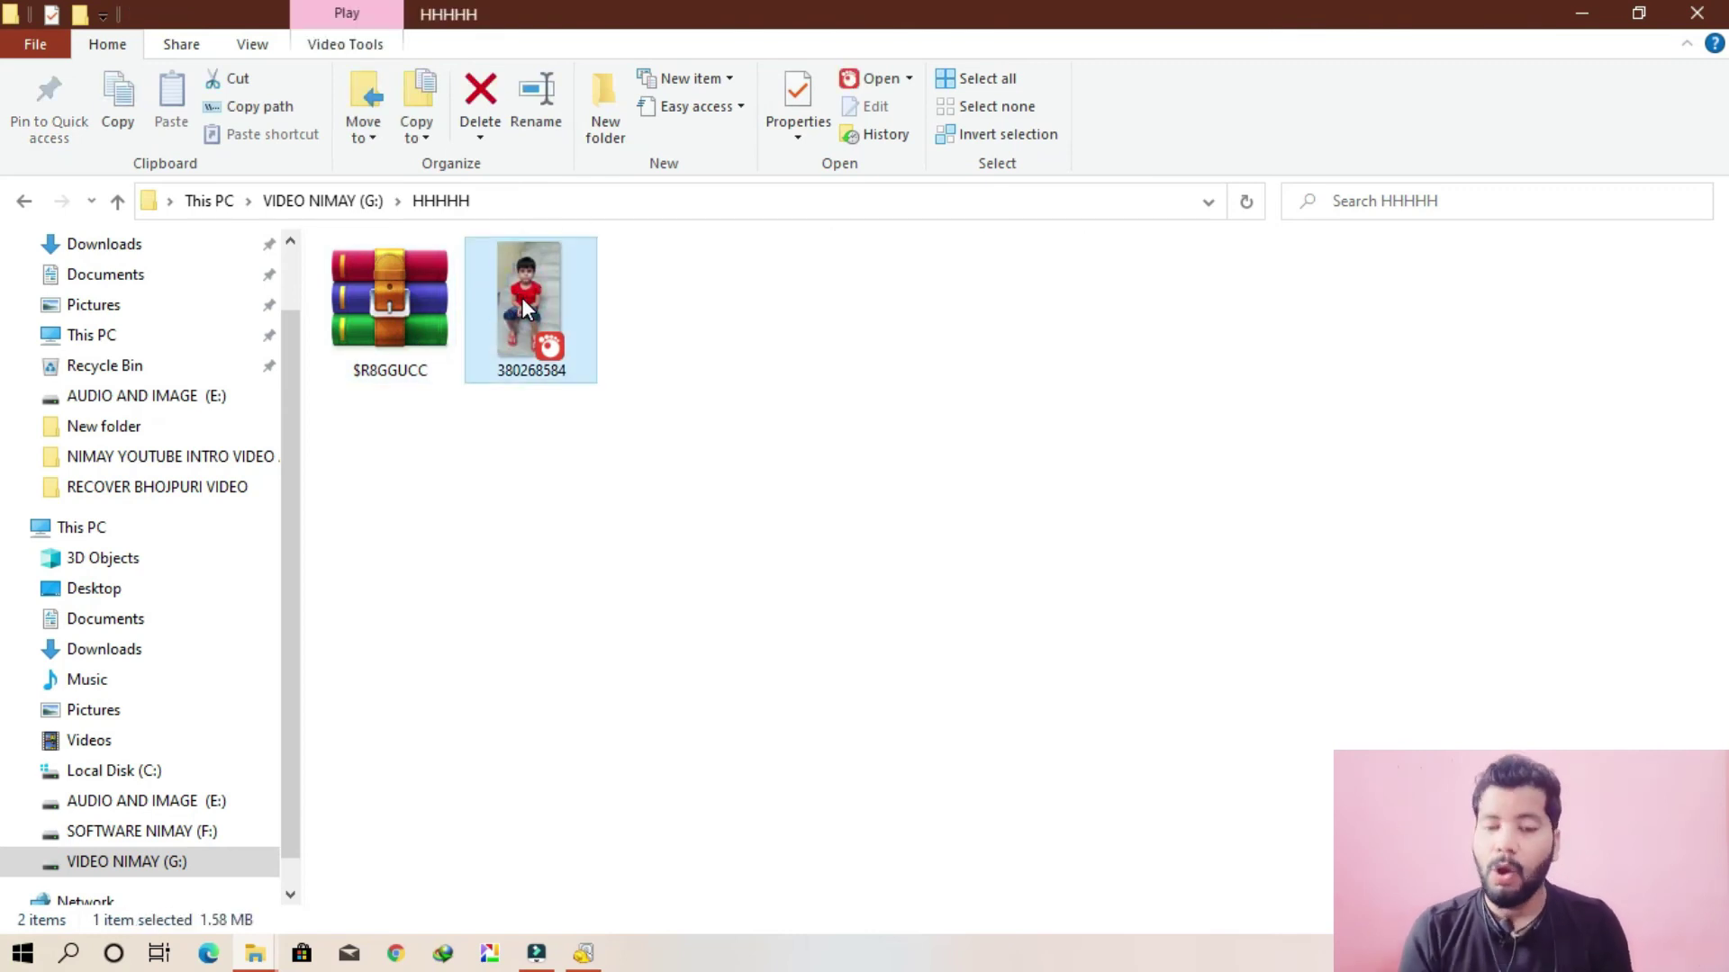